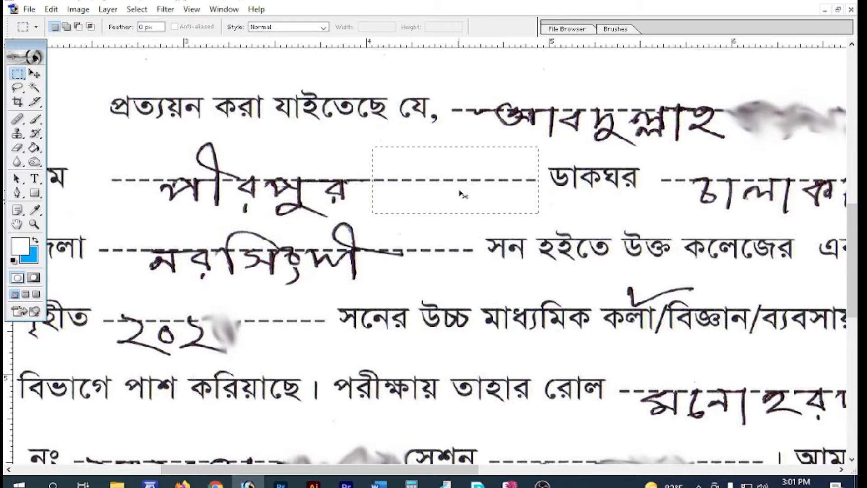
# Deselect the dashed-stretch marquee and switch to the Move tool for the copied patch
pyautogui.click(461, 190)
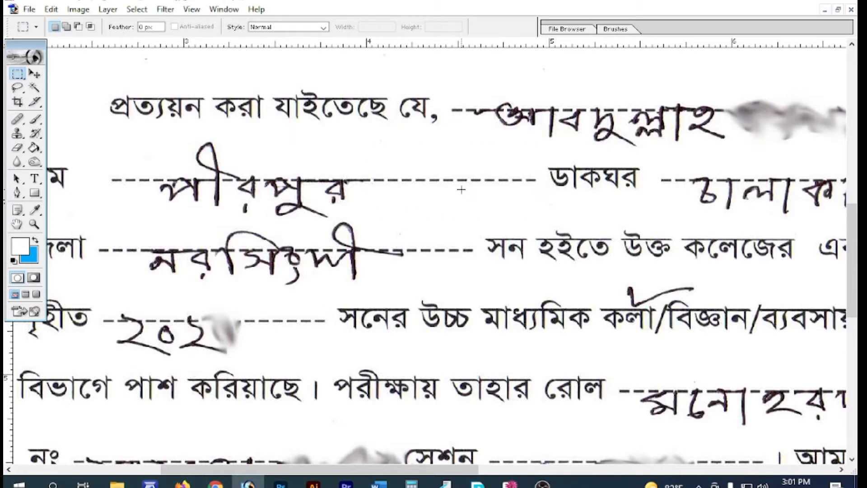
pyautogui.click(35, 73)
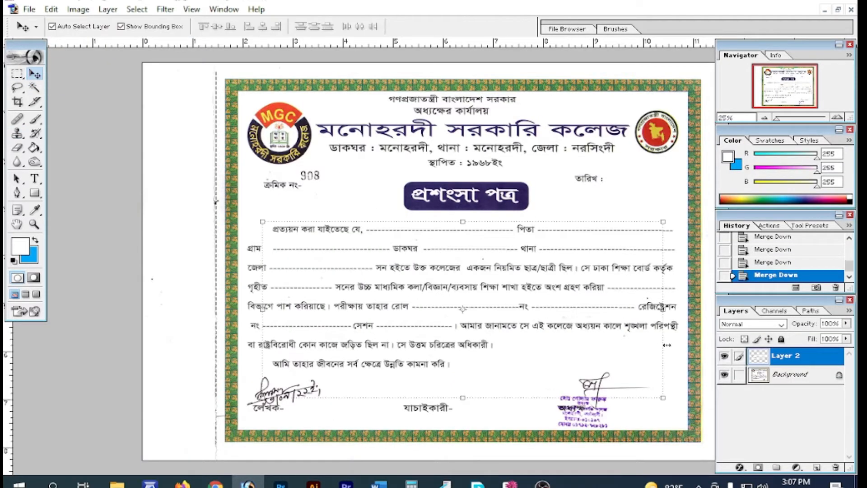
# Toggle Layer 2's visibility twice to compare the blanked form with the original handwriting
pyautogui.click(724, 357)
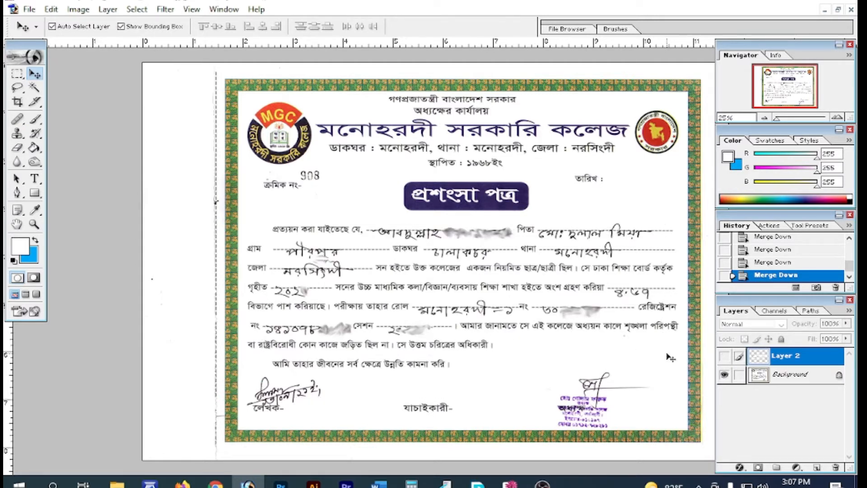
pyautogui.click(723, 356)
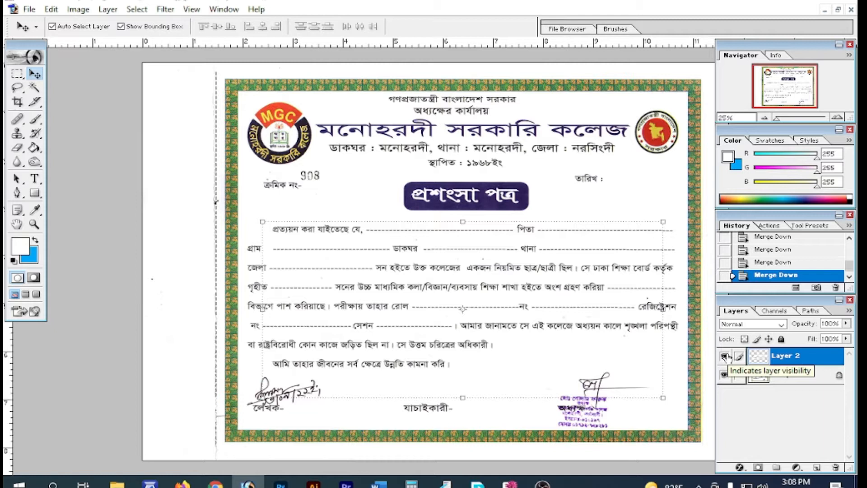
pyautogui.click(725, 357)
pyautogui.click(725, 357)
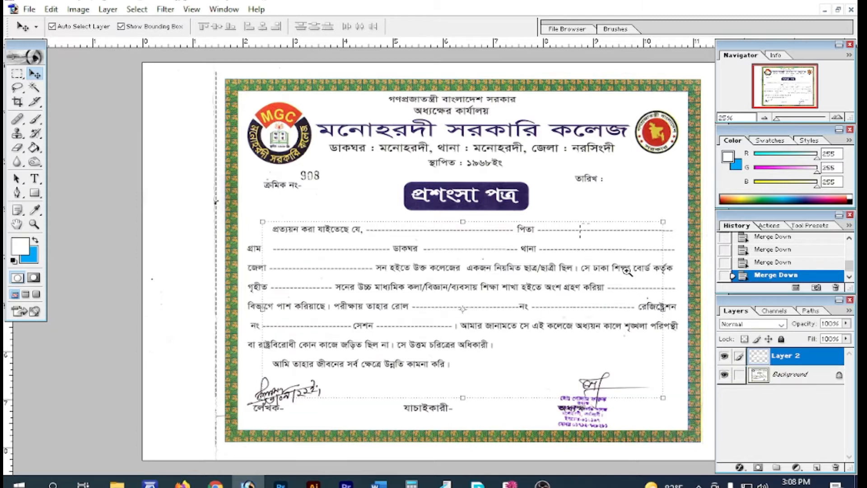
# Zoom in closely on the misaligned dashes, then zoom back out to 25% for the whole certificate
pyautogui.moveTo(591, 237); pyautogui.dragTo(584, 261)
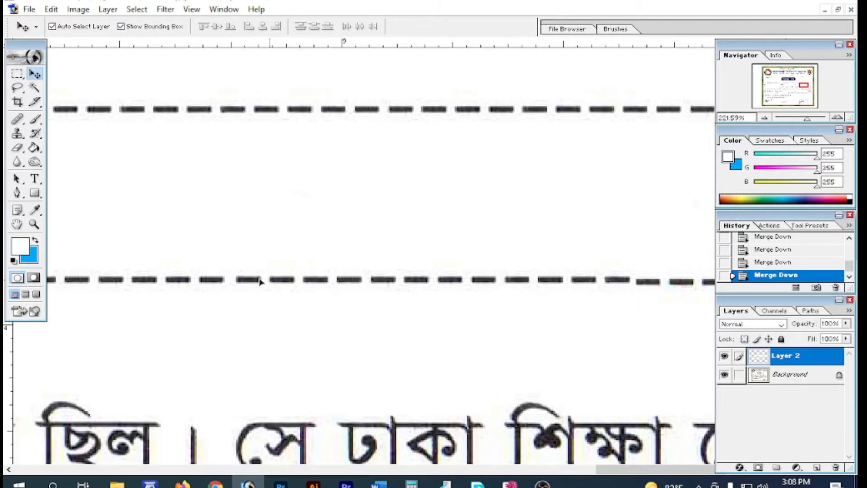
pyautogui.moveTo(617, 251); pyautogui.dragTo(662, 300)
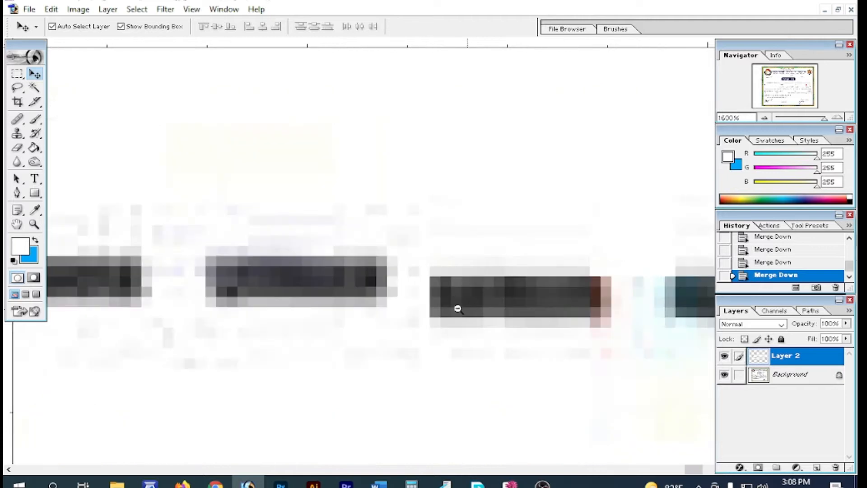
pyautogui.keyDown('alt'); pyautogui.click(409, 287); pyautogui.keyUp('alt')
pyautogui.keyDown('alt'); pyautogui.click(409, 289); pyautogui.keyUp('alt')
pyautogui.keyDown('alt'); pyautogui.click(409, 288); pyautogui.keyUp('alt')
pyautogui.keyDown('alt'); pyautogui.click(433, 209); pyautogui.keyUp('alt')
pyautogui.keyDown('alt'); pyautogui.click(433, 209); pyautogui.keyUp('alt')
pyautogui.keyDown('alt'); pyautogui.click(433, 209); pyautogui.keyUp('alt')
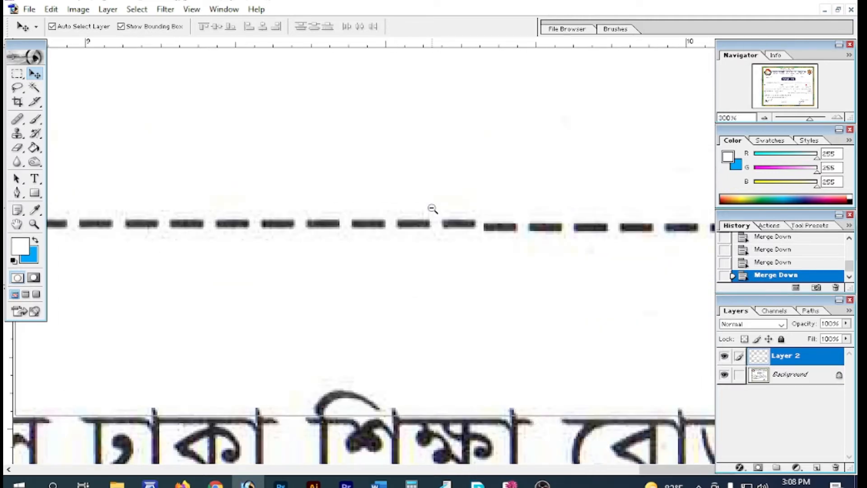
pyautogui.keyDown('alt'); pyautogui.click(426, 308); pyautogui.keyUp('alt')
pyautogui.keyDown('alt'); pyautogui.click(425, 307); pyautogui.keyUp('alt')
pyautogui.keyDown('alt'); pyautogui.click(425, 308); pyautogui.keyUp('alt')
pyautogui.keyDown('alt'); pyautogui.click(443, 312); pyautogui.keyUp('alt')
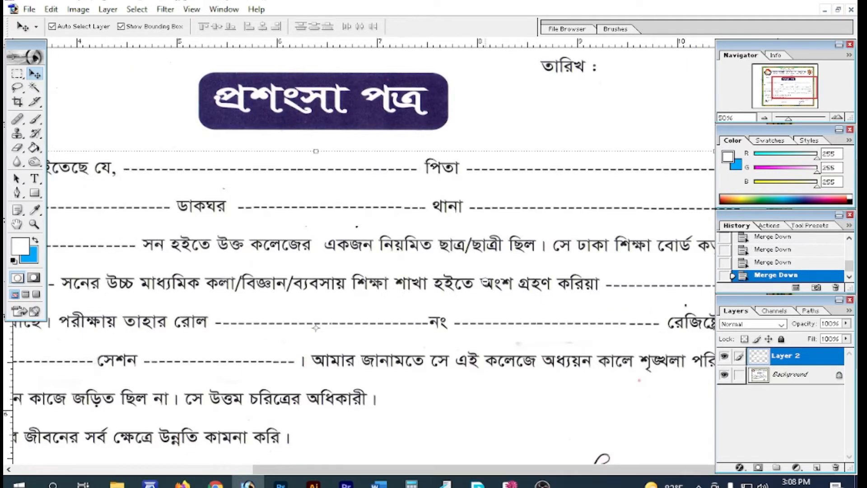
pyautogui.keyDown('alt'); pyautogui.click(488, 285); pyautogui.keyUp('alt')
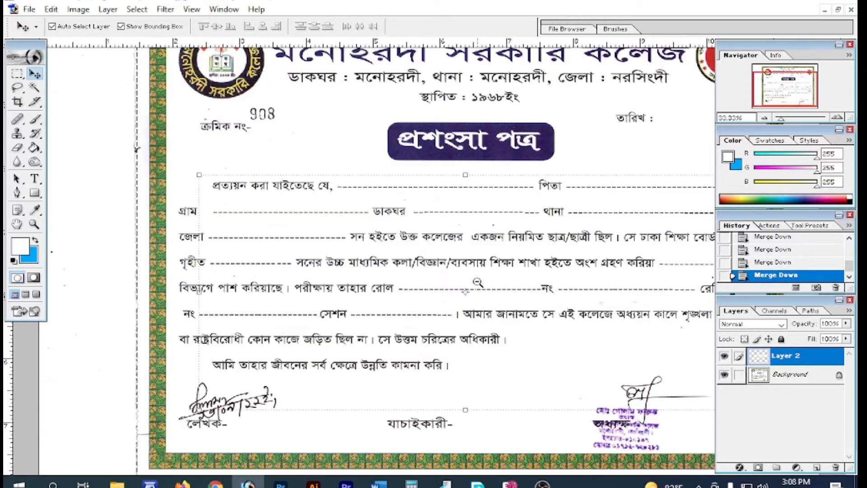
pyautogui.keyDown('alt'); pyautogui.click(559, 276); pyautogui.keyUp('alt')
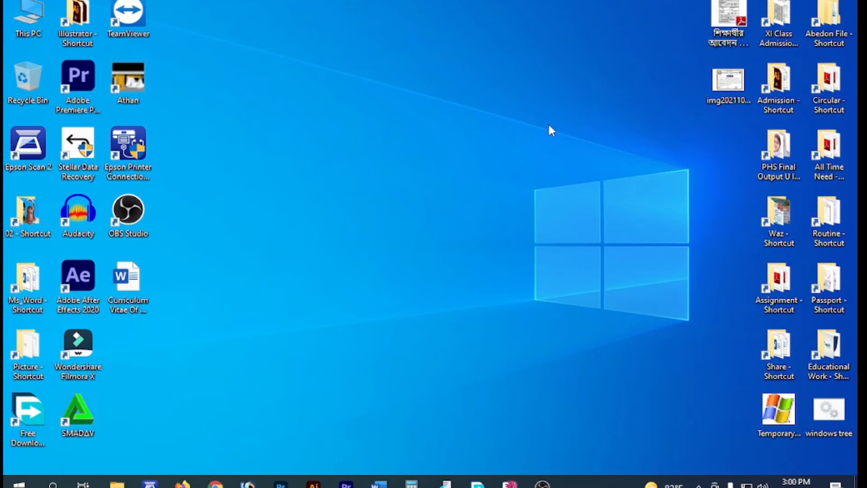
# Refresh the desktop and open img20211014_19051585.jpg in Photoshop, maximizing its window
pyautogui.rightClick(499, 138)
pyautogui.click(361, 50)
pyautogui.moveTo(728, 82); pyautogui.dragTo(262, 373)
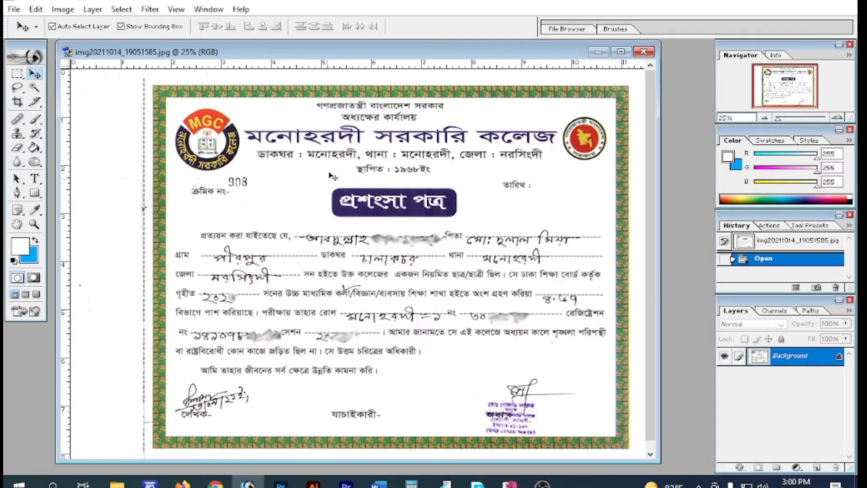
pyautogui.doubleClick(389, 55)
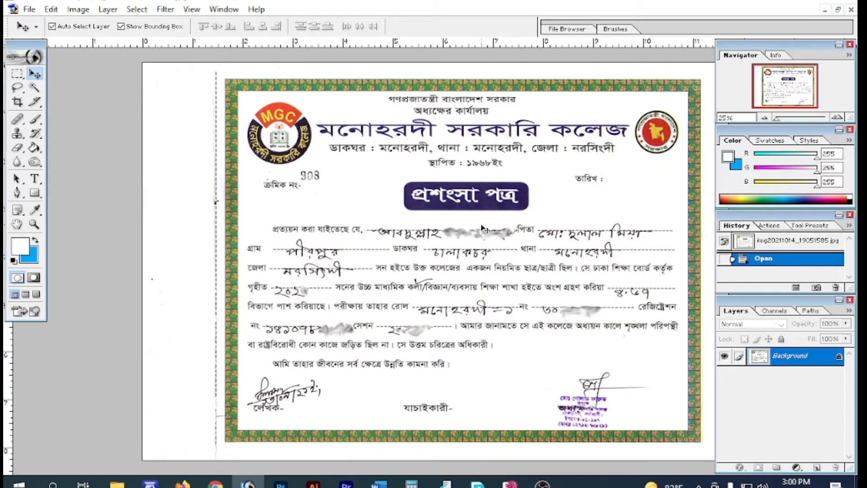
# Hide the side panels and zoom in on the certificate's handwritten body text
pyautogui.press('Tab')
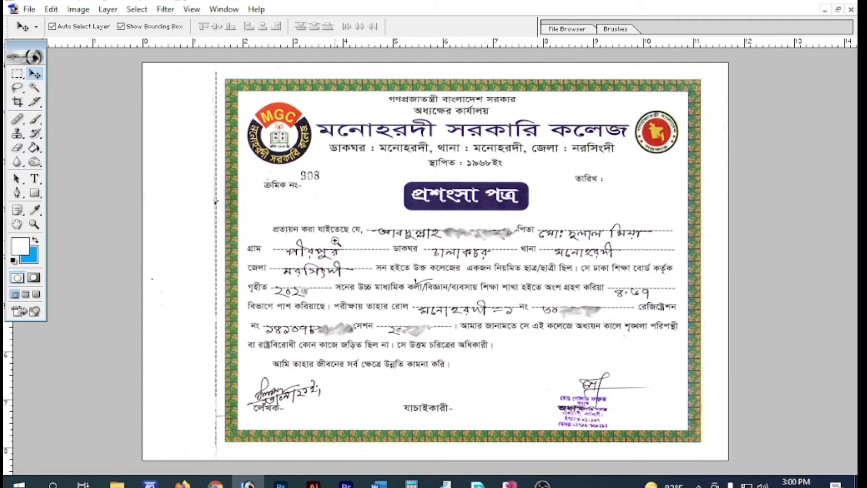
pyautogui.moveTo(258, 172); pyautogui.dragTo(459, 268)
pyautogui.moveTo(380, 234); pyautogui.dragTo(632, 408)
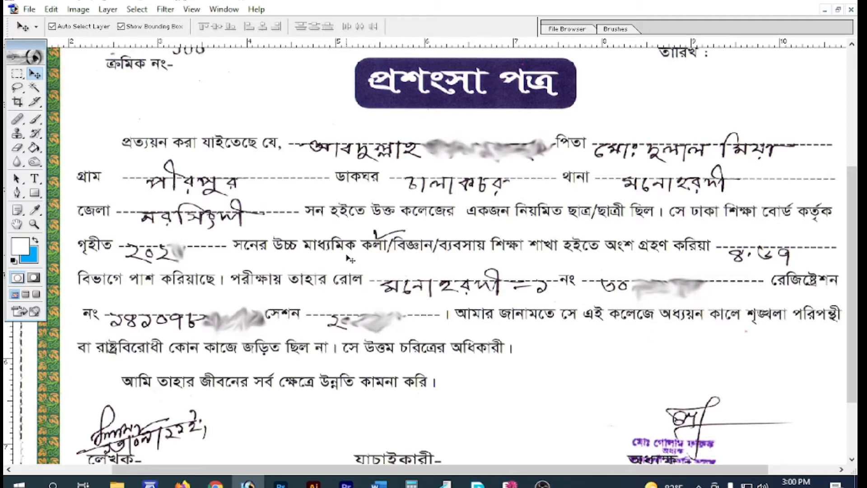
# Copy a clean dashed stretch to a layer and drag it over the গ্রাম village name
pyautogui.press('m')
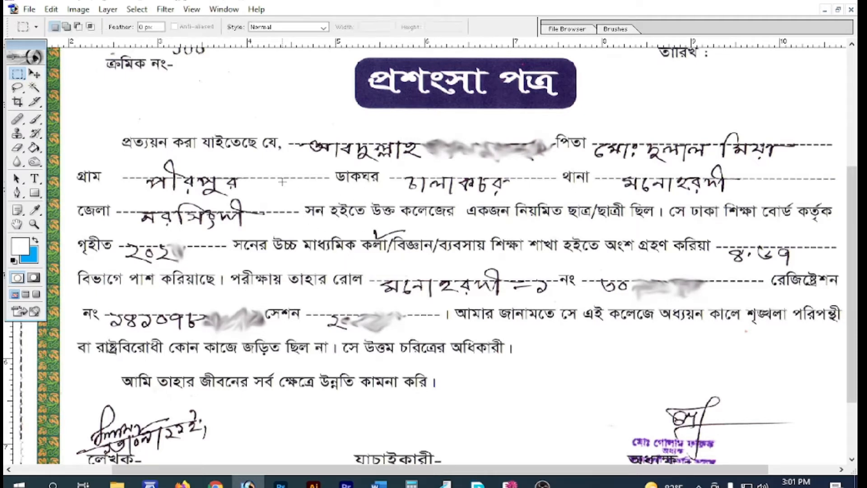
pyautogui.moveTo(118, 115); pyautogui.dragTo(438, 315)
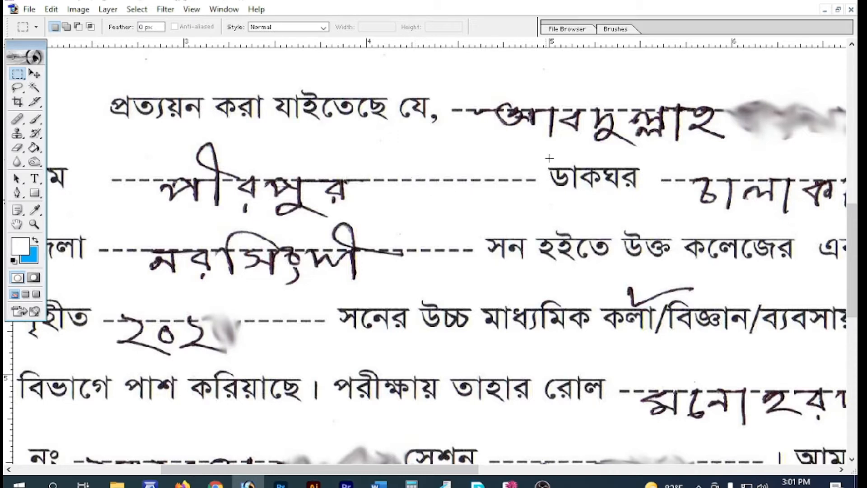
pyautogui.moveTo(540, 167); pyautogui.dragTo(373, 212)
pyautogui.click(464, 194)
pyautogui.click(38, 78)
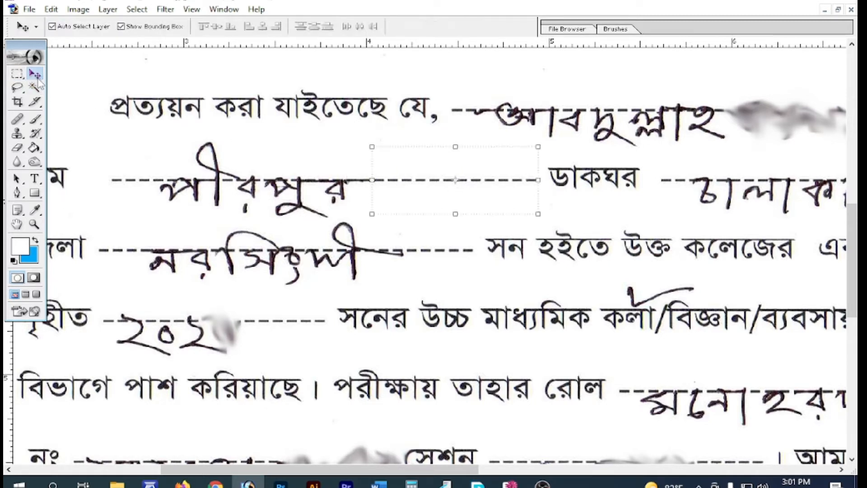
pyautogui.moveTo(484, 188); pyautogui.dragTo(266, 184)
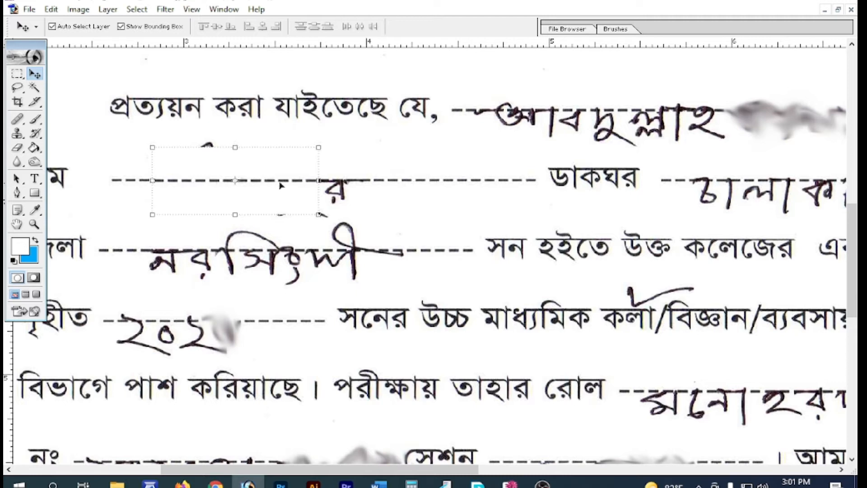
pyautogui.moveTo(266, 182); pyautogui.dragTo(320, 183)
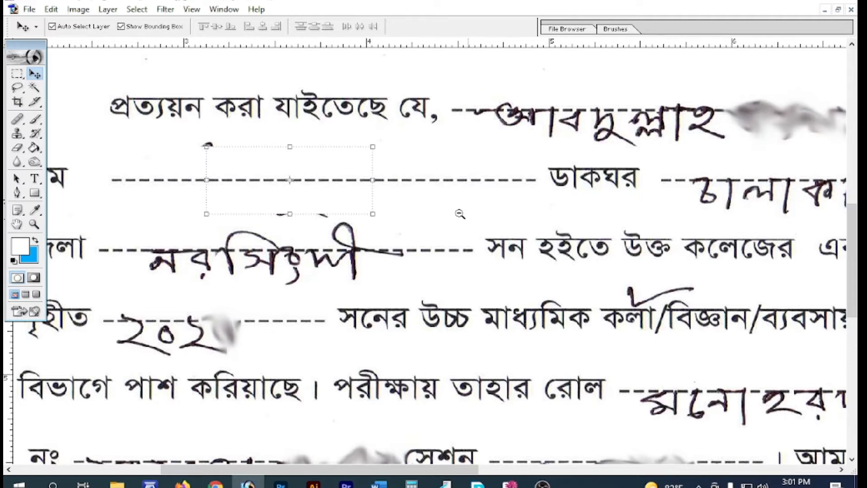
pyautogui.hotkey('ctrl', '-')
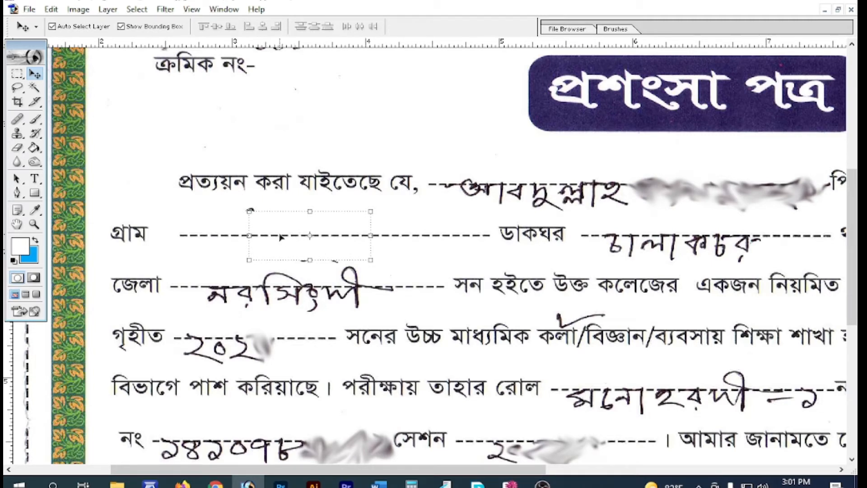
# Duplicate the dashed patch onto the name line and align it over the handwritten name
pyautogui.hotkey('shift', 'Tab')
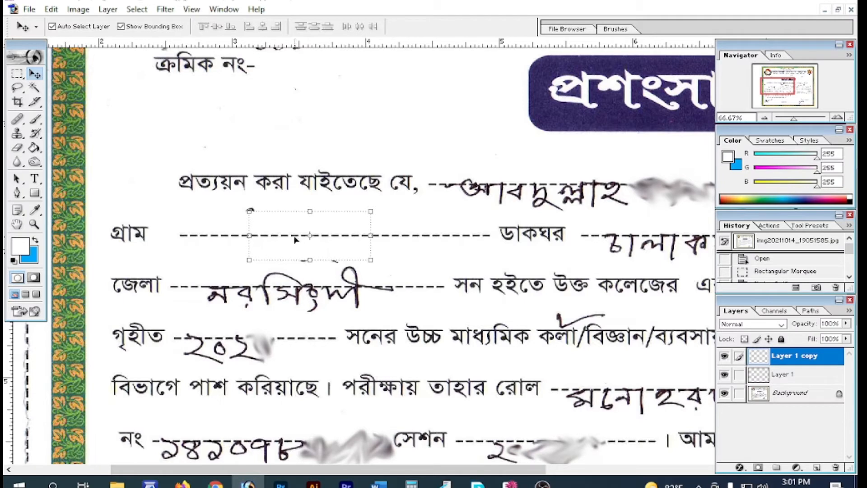
pyautogui.moveTo(290, 237); pyautogui.dragTo(503, 192)
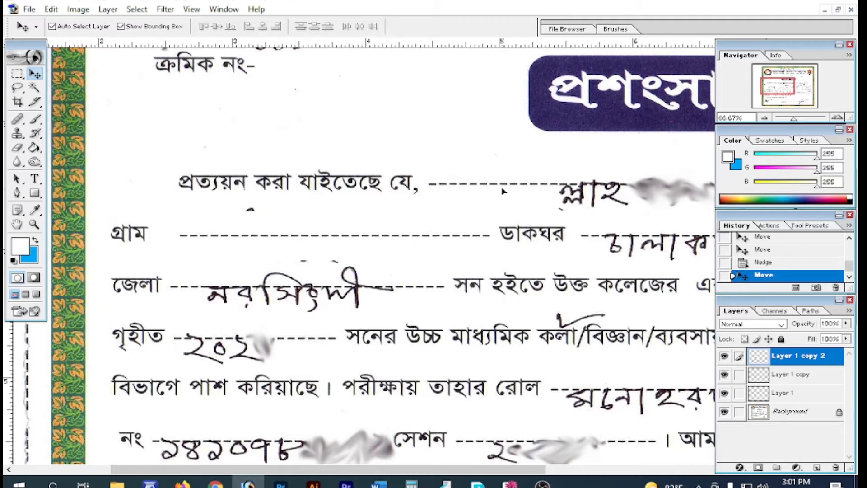
pyautogui.click(503, 192)
pyautogui.press('Down')
pyautogui.press('Down')
pyautogui.press('Down')
pyautogui.moveTo(537, 470); pyautogui.dragTo(560, 468)
pyautogui.hotkey('shift', 'Tab')
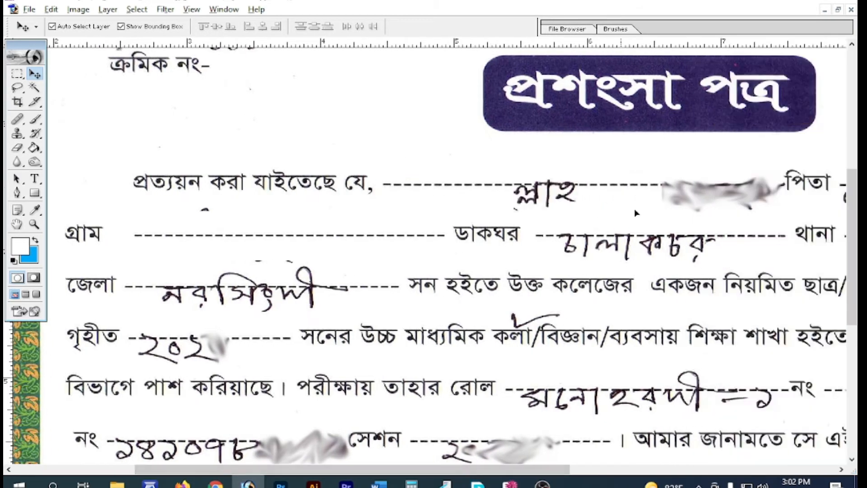
pyautogui.moveTo(536, 211); pyautogui.dragTo(705, 192)
# Cover the father's handwritten name with the patch, nudging it one pixel left
pyautogui.hotkey('ctrl', '-')
pyautogui.moveTo(392, 233); pyautogui.dragTo(375, 226)
pyautogui.press('Left')
pyautogui.scroll(-1, 629, 257)
pyautogui.scroll(-1, 429, 258)
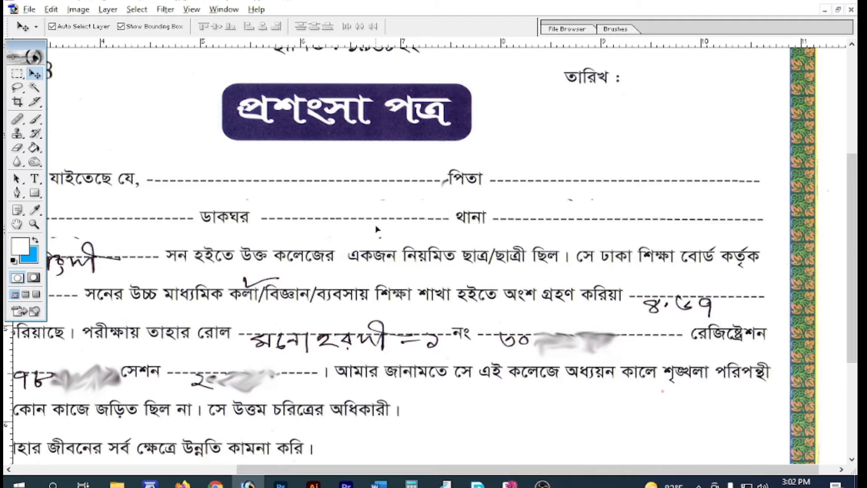
pyautogui.hotkey('ctrl', '-')
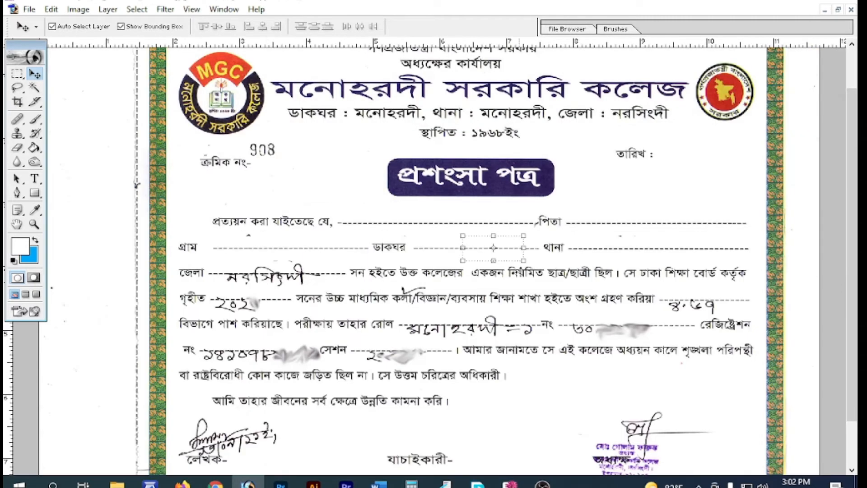
# Cover the handwritten district name with the dashed patch
pyautogui.moveTo(513, 258); pyautogui.dragTo(273, 273)
pyautogui.moveTo(215, 247); pyautogui.dragTo(328, 310)
pyautogui.moveTo(208, 221); pyautogui.dragTo(239, 217)
pyautogui.moveTo(308, 228); pyautogui.dragTo(582, 230)
pyautogui.keyDown('alt'); pyautogui.click(385, 269); pyautogui.keyUp('alt')
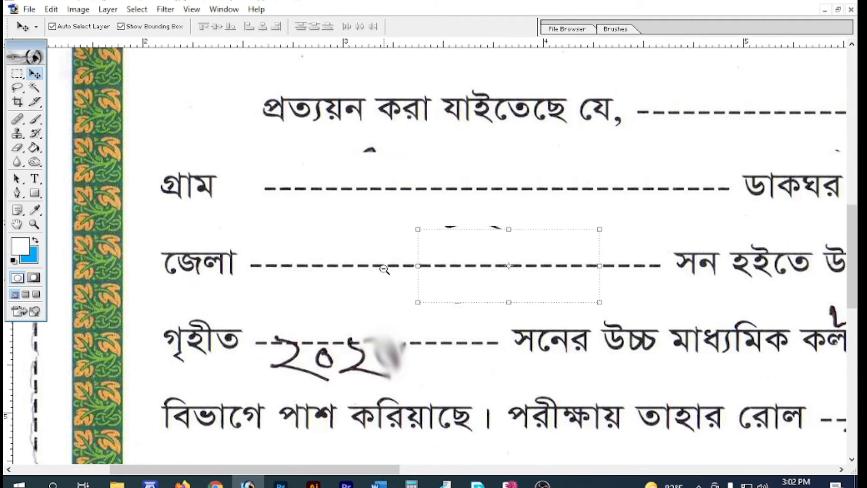
pyautogui.keyDown('alt'); pyautogui.click(396, 313); pyautogui.keyUp('alt')
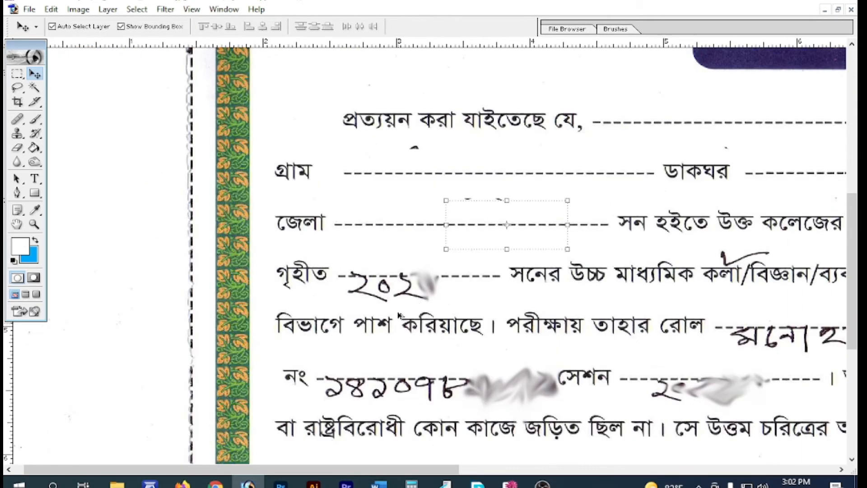
# Cover the handwritten গৃহীত year and the নং row number, nudging patches to align dashes
pyautogui.scroll(-2, 400, 271)
pyautogui.moveTo(490, 206); pyautogui.dragTo(406, 242)
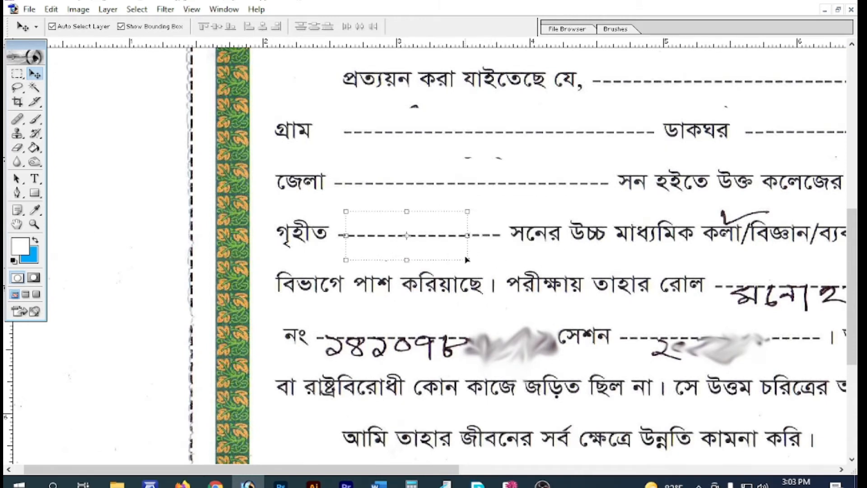
pyautogui.press('Right')
pyautogui.press('Up')
pyautogui.press('Right')
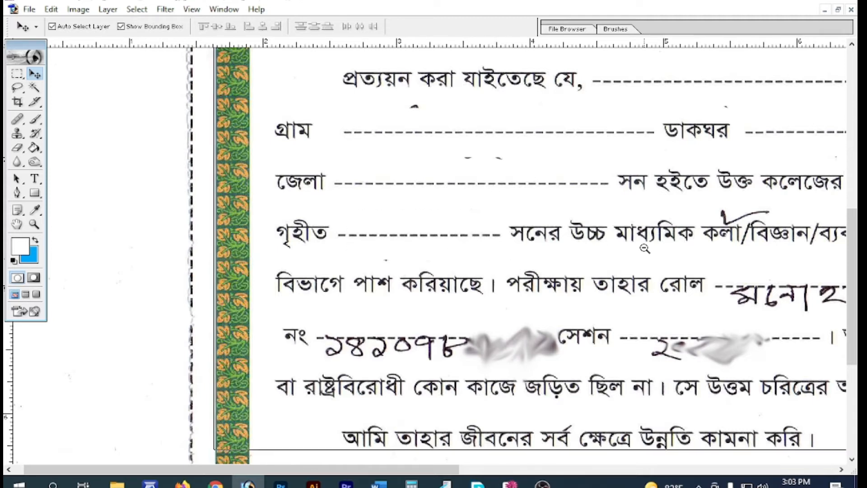
pyautogui.hotkey('ctrl', '-')
pyautogui.moveTo(269, 246); pyautogui.dragTo(244, 323)
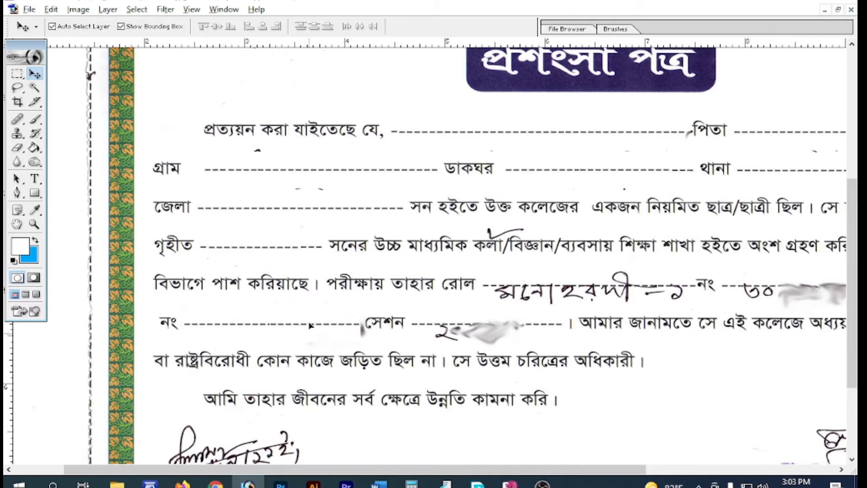
# Cover the handwritten session entry with the dashed patch, nudging it slightly left
pyautogui.click(312, 325)
pyautogui.moveTo(312, 326); pyautogui.dragTo(482, 330)
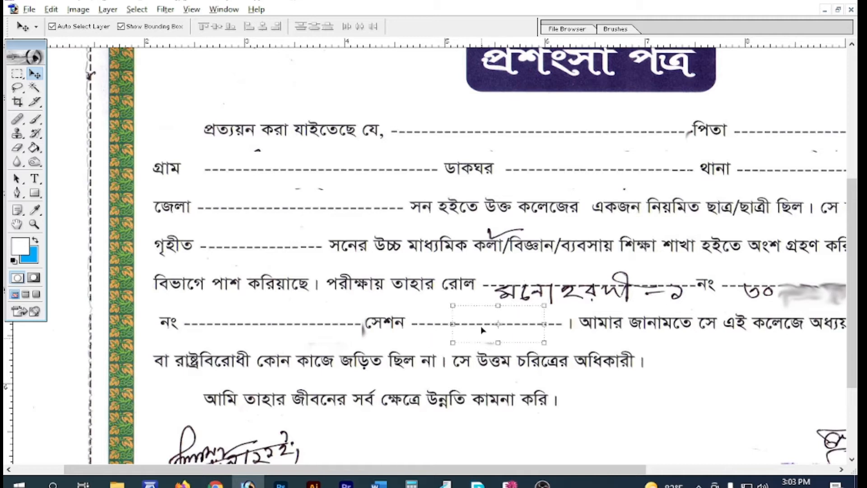
pyautogui.press('Left')
pyautogui.press('Left')
pyautogui.press('Left')
pyautogui.press('Left')
pyautogui.press('Left')
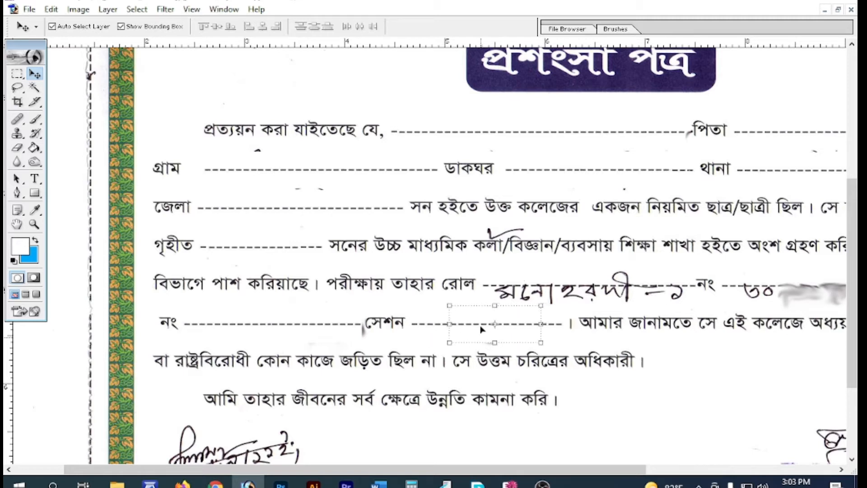
pyautogui.hotkey('ctrl', '-')
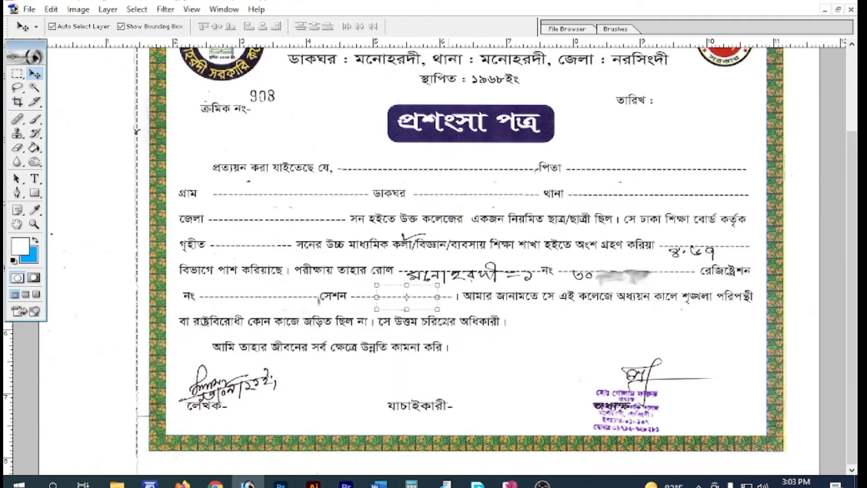
# Move the patch onto the রোল line and cover the handwritten roll entry
pyautogui.moveTo(424, 305); pyautogui.dragTo(416, 280)
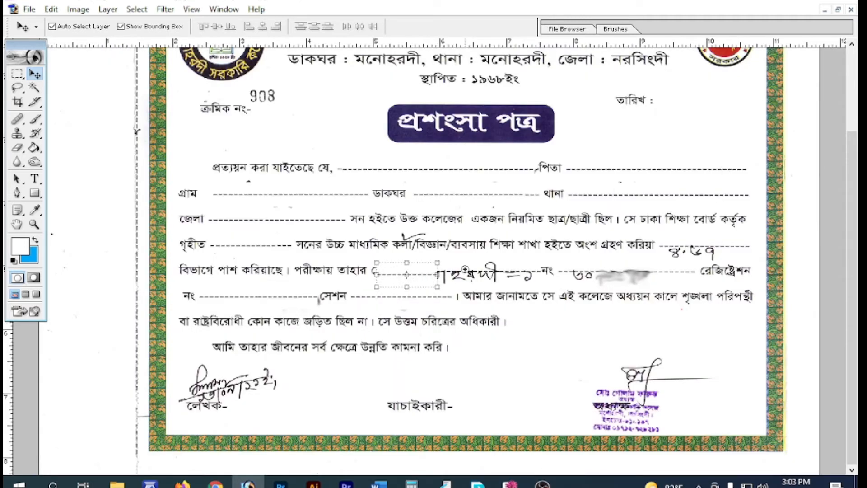
pyautogui.keyDown('ctrl'); pyautogui.click(465, 269); pyautogui.keyUp('ctrl')
pyautogui.moveTo(351, 264); pyautogui.dragTo(392, 260)
pyautogui.press('Down')
pyautogui.press('Down')
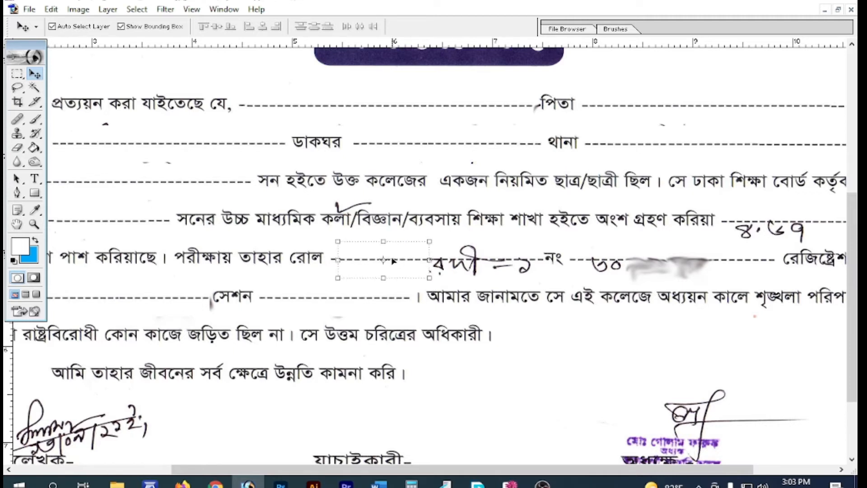
pyautogui.moveTo(353, 265); pyautogui.dragTo(663, 271)
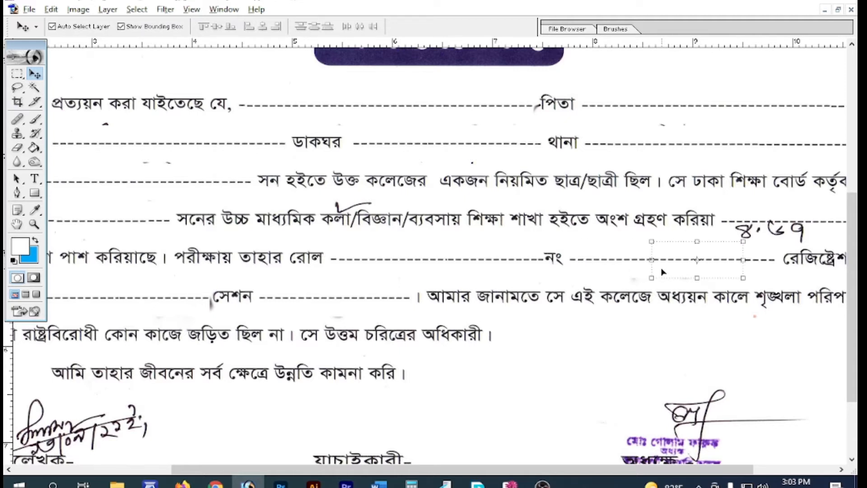
# Cover the grade after করিয়া with the dashed patch, then zoom to the লেখক signature
pyautogui.moveTo(596, 470); pyautogui.dragTo(676, 470)
pyautogui.moveTo(613, 271); pyautogui.dragTo(675, 228)
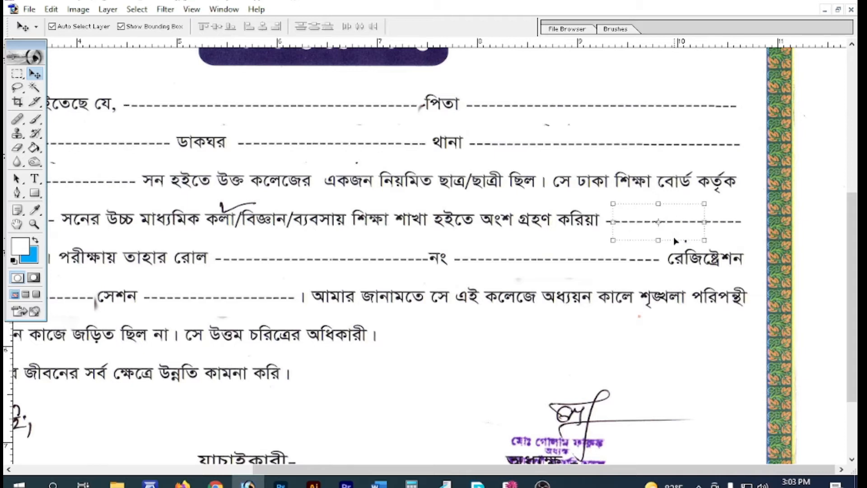
pyautogui.hotkey('ctrl', '-')
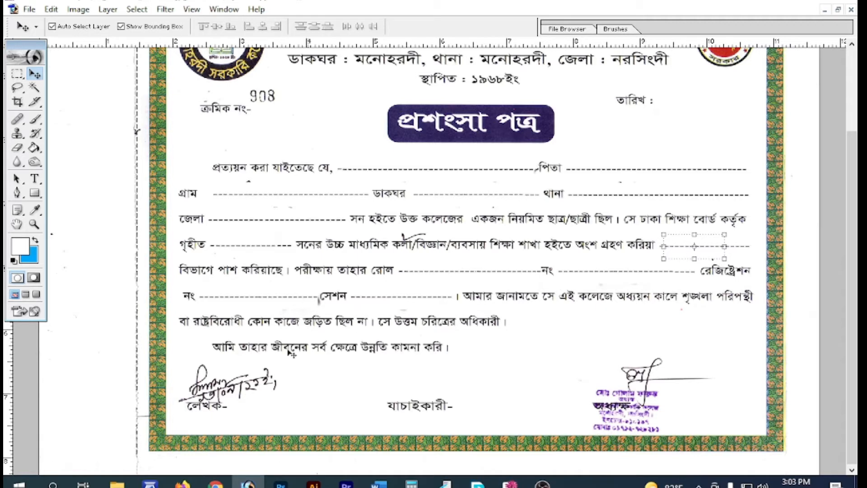
pyautogui.moveTo(160, 330); pyautogui.dragTo(331, 434)
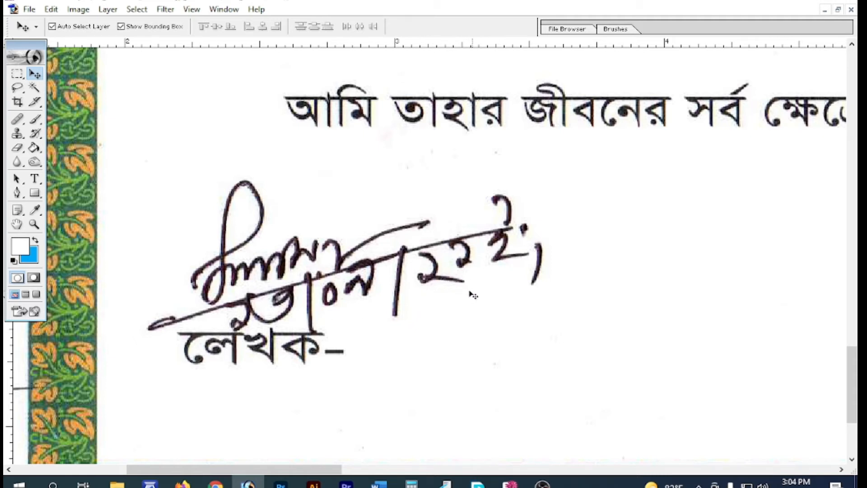
# Lasso the ২ in the signature date, paste it to a new layer and place it beside the original
pyautogui.press('Tab')
pyautogui.scroll(-10, 788, 427)
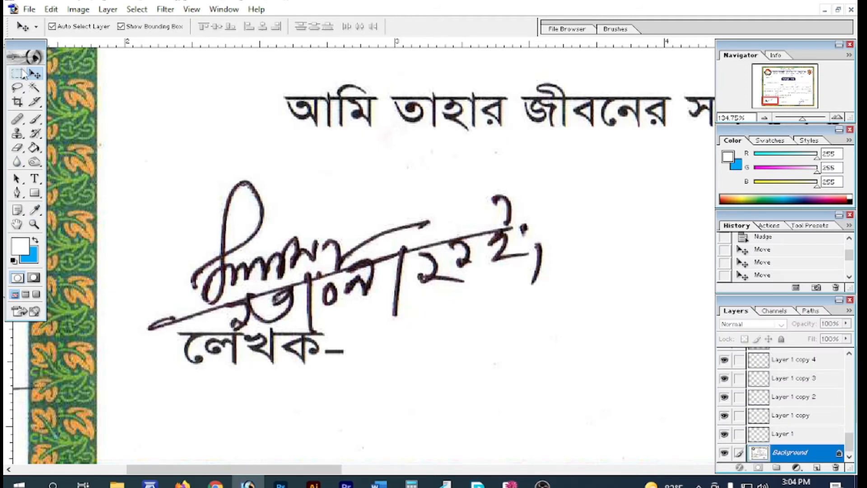
pyautogui.click(17, 87)
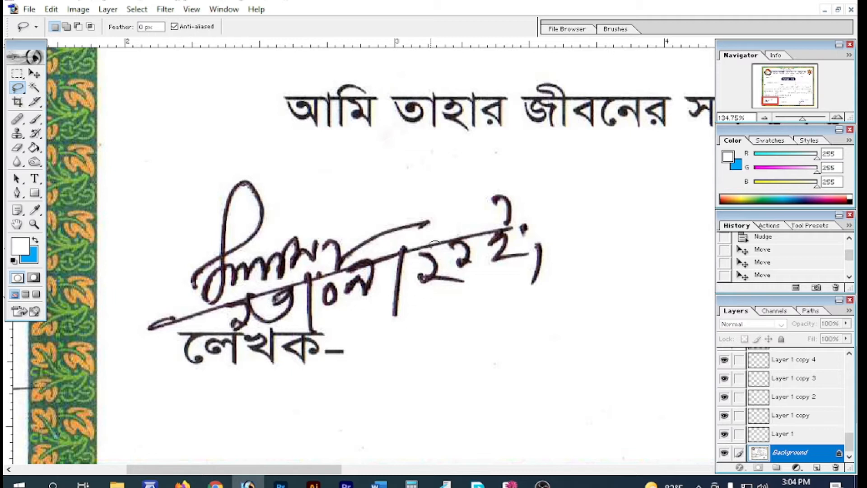
pyautogui.moveTo(420, 248)
pyautogui.mouseDown()
pyautogui.moveTo(418, 293)
pyautogui.moveTo(476, 296)
pyautogui.moveTo(474, 279)
pyautogui.moveTo(427, 251)
pyautogui.mouseUp()
pyautogui.hotkey('ctrl', 'v')
pyautogui.press('v')
pyautogui.moveTo(454, 292)
pyautogui.mouseDown()
pyautogui.moveTo(476, 273)
pyautogui.moveTo(484, 282)
pyautogui.moveTo(447, 271)
pyautogui.mouseUp()
# Lasso and delete the pasted ২'s stray strokes and a nearby fragment
pyautogui.press('l')
pyautogui.press('Delete')
pyautogui.hotkey('ctrl', 'd')
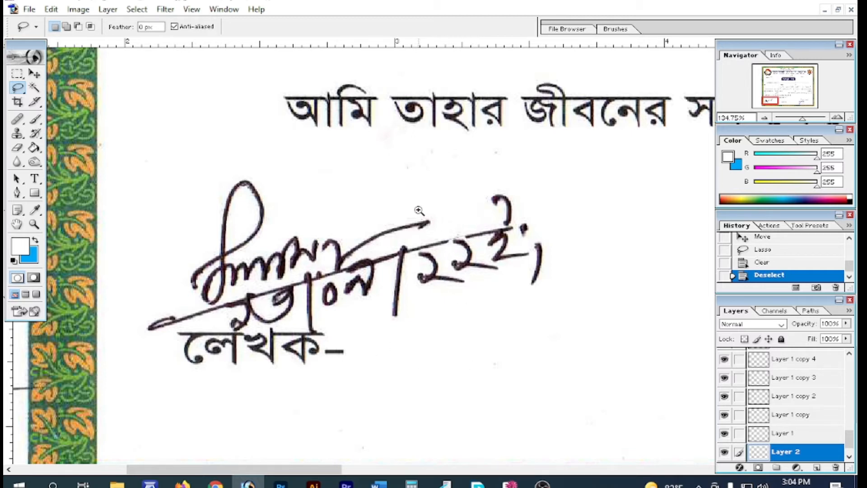
pyautogui.moveTo(420, 211); pyautogui.dragTo(459, 286)
pyautogui.moveTo(527, 178)
pyautogui.mouseDown()
pyautogui.moveTo(503, 202)
pyautogui.moveTo(453, 189)
pyautogui.moveTo(379, 208)
pyautogui.moveTo(440, 199)
pyautogui.mouseUp()
pyautogui.press('Delete')
pyautogui.click(404, 184)
pyautogui.press('Delete')
pyautogui.hotkey('ctrl', 'd')
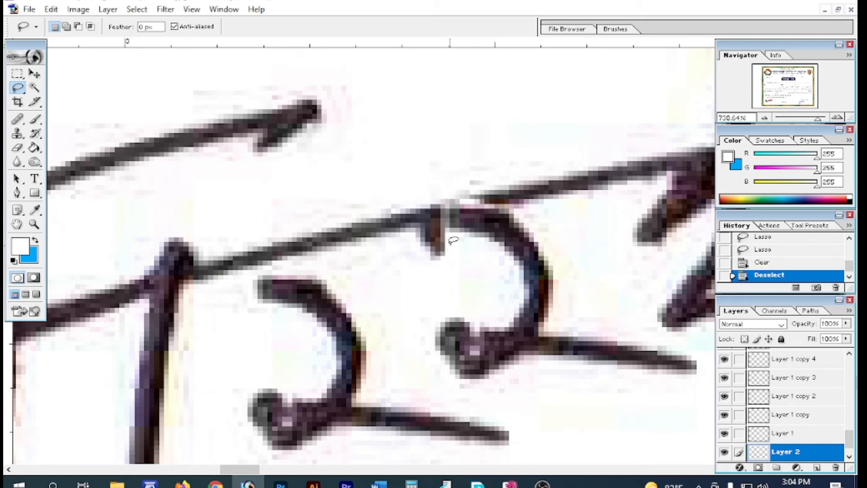
# Clear the remaining dark stroke fragments, then zoom out to the whole certificate
pyautogui.moveTo(447, 260); pyautogui.dragTo(445, 255)
pyautogui.press('Delete')
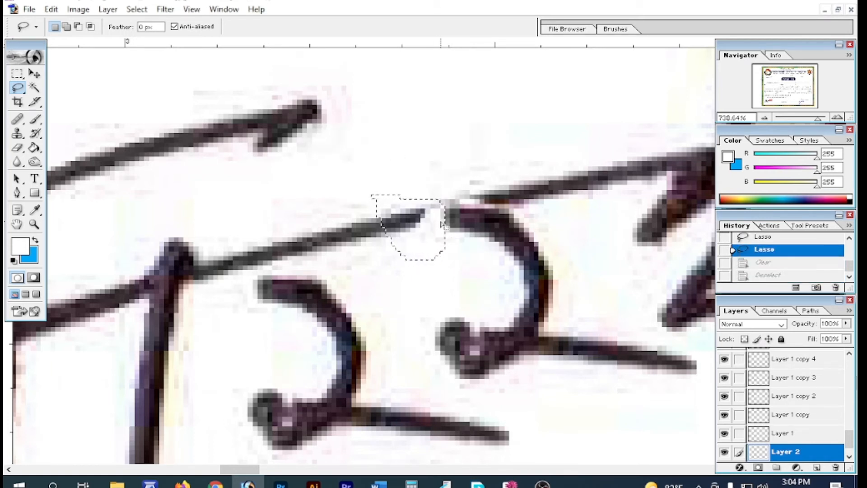
pyautogui.hotkey('ctrl', 'd')
pyautogui.moveTo(444, 208)
pyautogui.mouseDown()
pyautogui.moveTo(416, 199)
pyautogui.moveTo(471, 178)
pyautogui.mouseUp()
pyautogui.press('Delete')
pyautogui.hotkey('ctrl', 'd')
pyautogui.keyDown('alt'); pyautogui.click(512, 283); pyautogui.keyUp('alt')
pyautogui.keyDown('alt'); pyautogui.click(377, 240); pyautogui.keyUp('alt')
pyautogui.keyDown('alt'); pyautogui.click(377, 240); pyautogui.keyUp('alt')
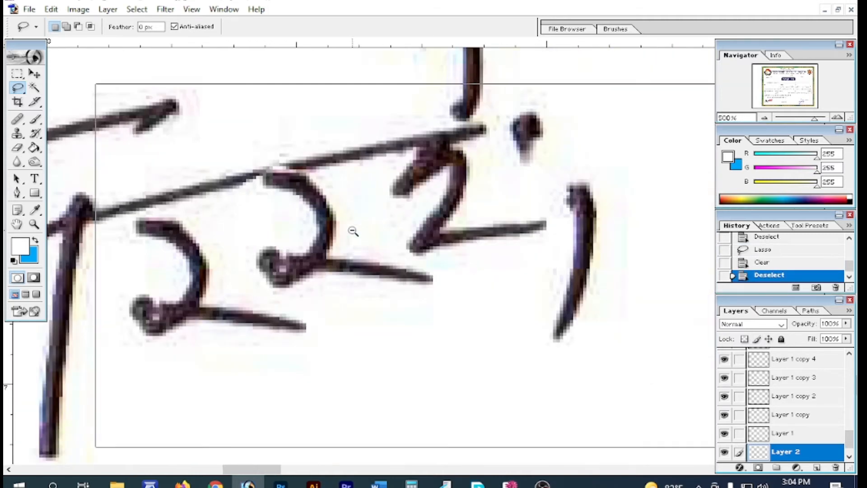
pyautogui.keyDown('alt'); pyautogui.click(352, 230); pyautogui.keyUp('alt')
pyautogui.keyDown('alt'); pyautogui.click(350, 224); pyautogui.keyUp('alt')
pyautogui.keyDown('alt'); pyautogui.click(420, 219); pyautogui.keyUp('alt')
pyautogui.keyDown('alt'); pyautogui.click(420, 219); pyautogui.keyUp('alt')
pyautogui.keyDown('alt'); pyautogui.click(579, 305); pyautogui.keyUp('alt')
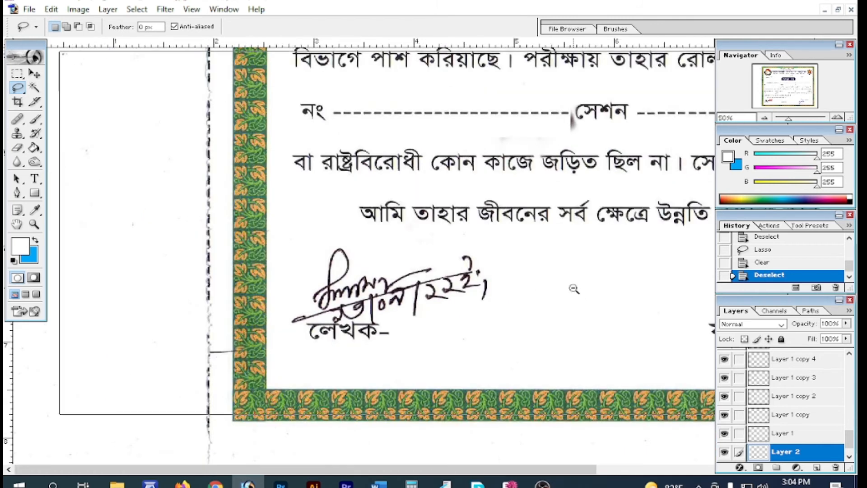
pyautogui.keyDown('alt'); pyautogui.click(573, 286); pyautogui.keyUp('alt')
pyautogui.keyDown('alt'); pyautogui.click(560, 275); pyautogui.keyUp('alt')
pyautogui.keyDown('alt'); pyautogui.click(548, 266); pyautogui.keyUp('alt')
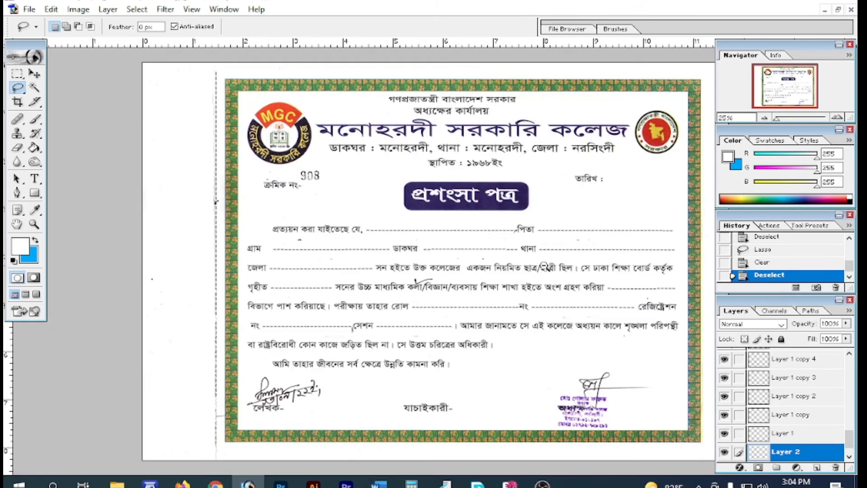
# Select the Background layer and zoom in on the checked word কলা
pyautogui.click(453, 279)
pyautogui.press('Tab')
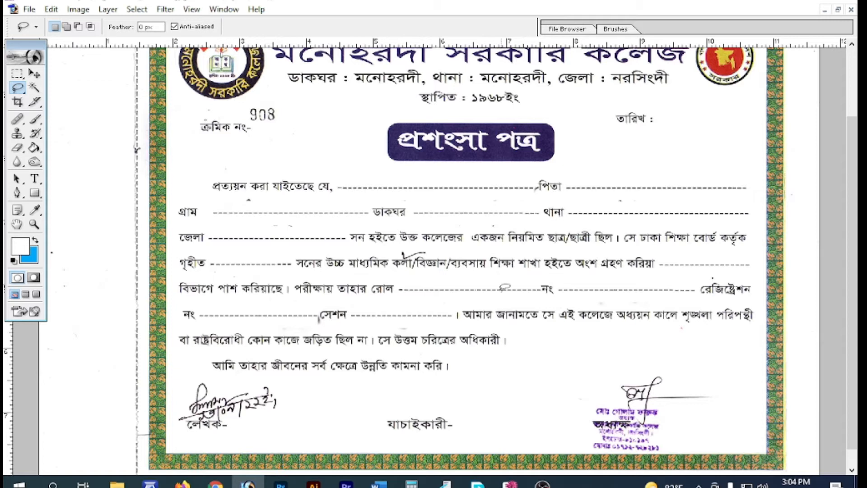
pyautogui.press('Tab')
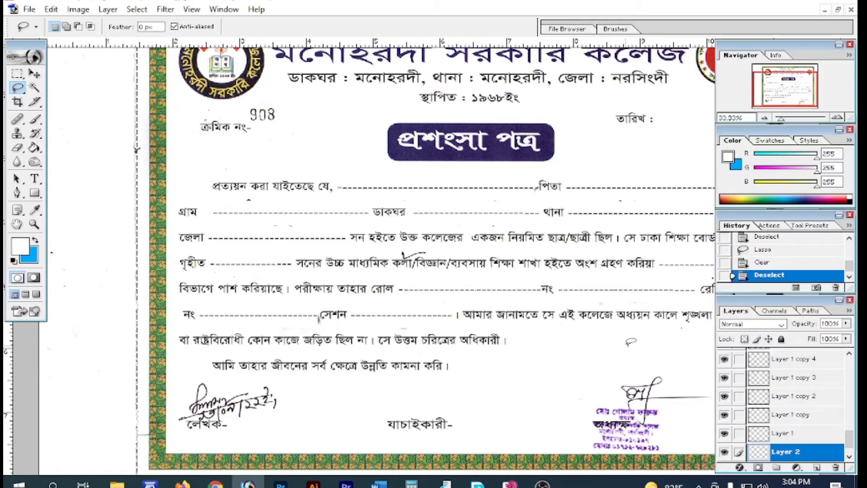
pyautogui.scroll(-1, 828, 422)
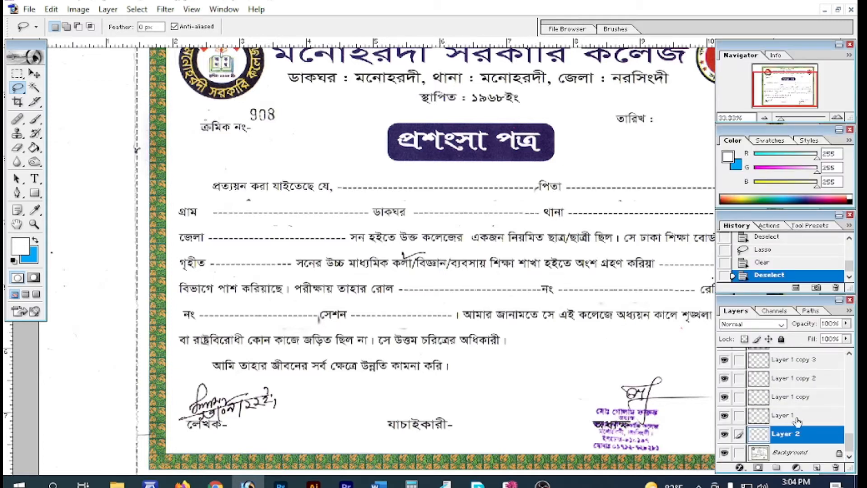
pyautogui.click(800, 452)
pyautogui.moveTo(381, 236); pyautogui.dragTo(454, 307)
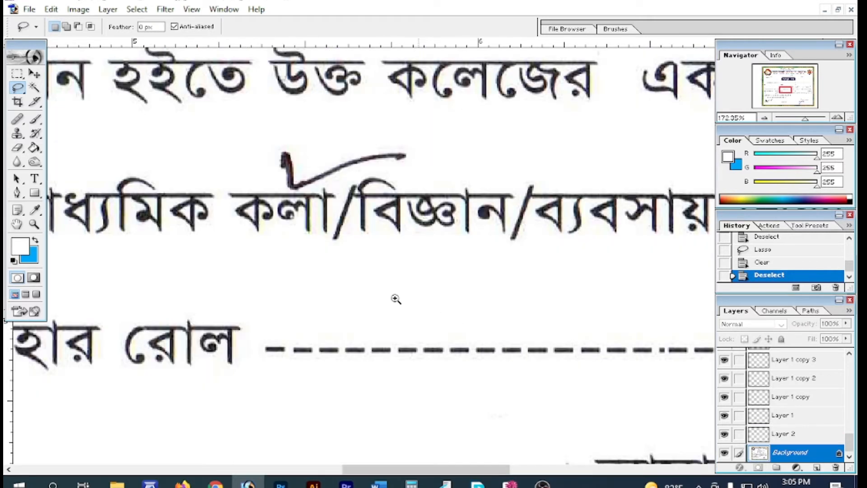
# Choose the Clone Stamp tool and set its brush size to 20 px
pyautogui.click(18, 133)
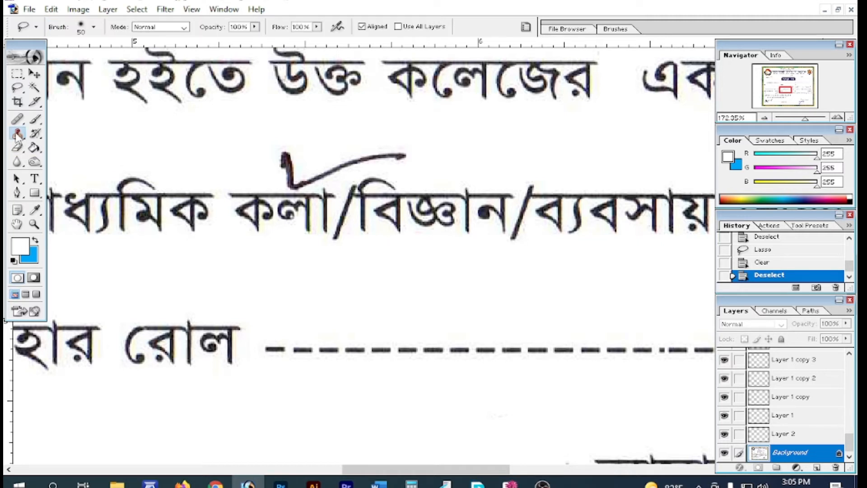
pyautogui.moveTo(18, 136); pyautogui.dragTo(84, 148)
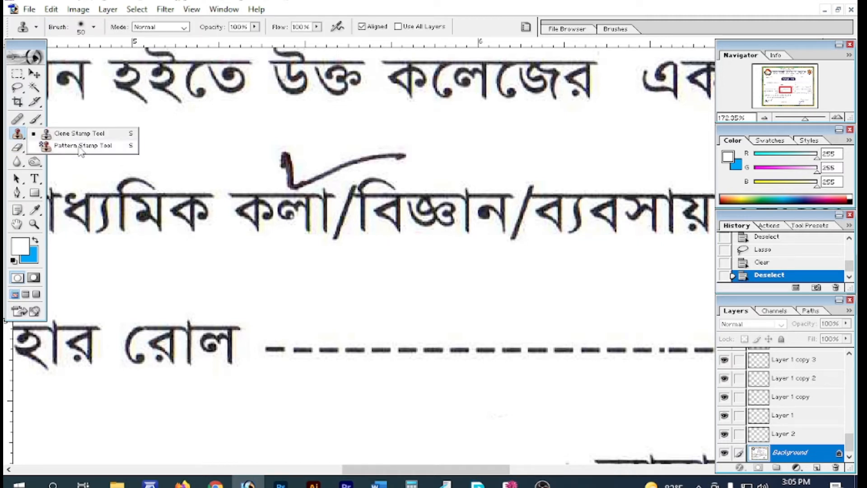
pyautogui.click(66, 134)
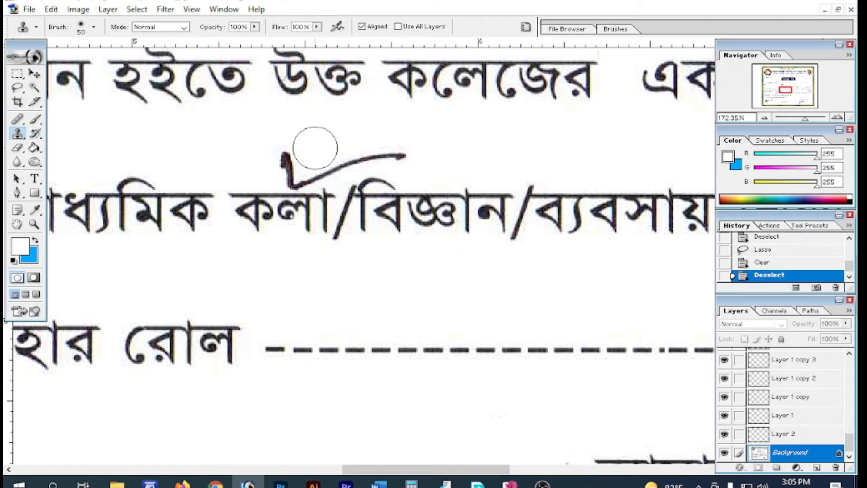
pyautogui.press('[')
pyautogui.press('[')
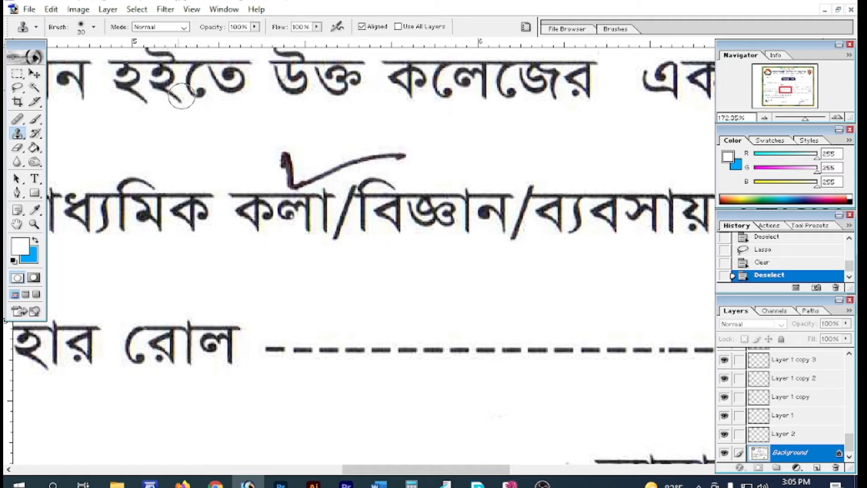
pyautogui.click(94, 27)
pyautogui.moveTo(36, 60)
pyautogui.mouseDown()
pyautogui.moveTo(45, 60)
pyautogui.moveTo(37, 60)
pyautogui.mouseUp()
pyautogui.click(353, 226)
pyautogui.press('[')
pyautogui.press('[')
pyautogui.press(']')
pyautogui.press('[')
# Clone clean paper over the check mark's tip and stem above কলা
pyautogui.click(283, 154)
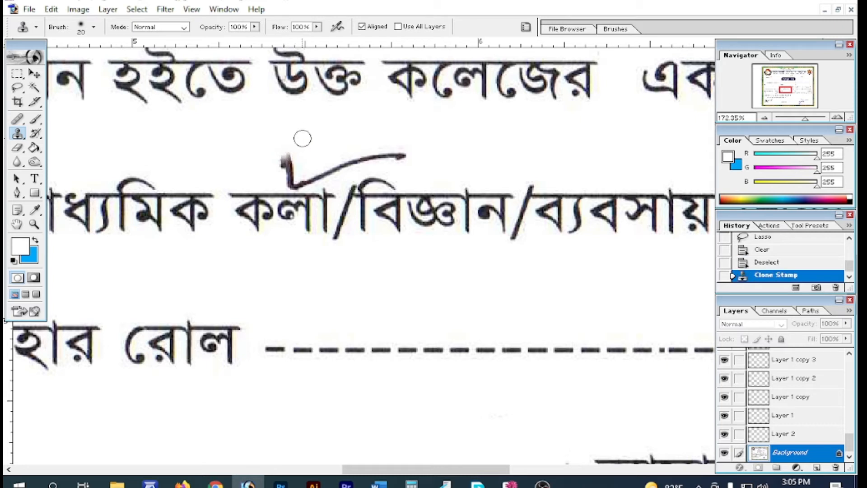
pyautogui.click(292, 154)
pyautogui.click(287, 160)
pyautogui.moveTo(287, 160)
pyautogui.mouseDown()
pyautogui.moveTo(295, 184)
pyautogui.moveTo(320, 170)
pyautogui.moveTo(311, 167)
pyautogui.moveTo(334, 164)
pyautogui.moveTo(330, 175)
pyautogui.moveTo(353, 156)
pyautogui.moveTo(349, 167)
pyautogui.moveTo(396, 151)
pyautogui.mouseUp()
pyautogui.keyDown('ctrl'); pyautogui.keyDown('alt'); pyautogui.click(576, 313); pyautogui.keyUp('alt'); pyautogui.keyUp('ctrl')
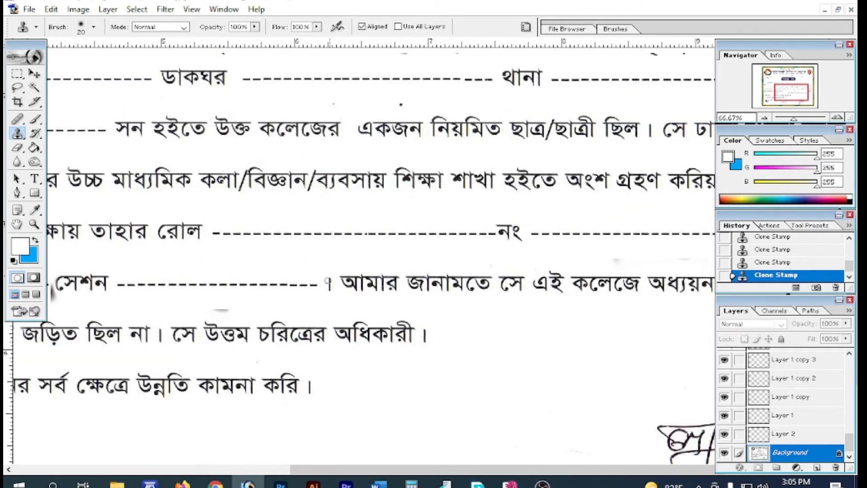
# Clone clean paper over the faint smudge below the dashes and the small stray dot
pyautogui.moveTo(233, 311); pyautogui.dragTo(229, 310)
pyautogui.scroll(2, 502, 298)
pyautogui.hotkey('shift', 'Tab')
pyautogui.moveTo(692, 116); pyautogui.dragTo(653, 115)
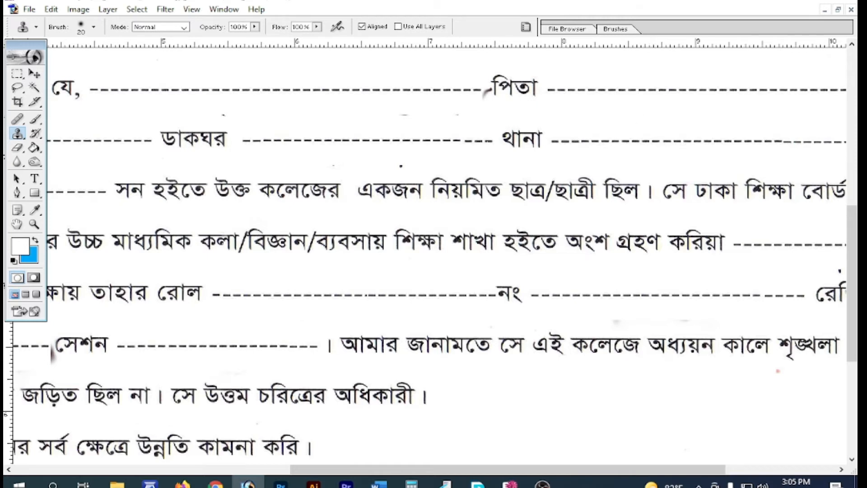
pyautogui.keyDown('alt'); pyautogui.click(483, 107); pyautogui.keyUp('alt')
pyautogui.moveTo(480, 95); pyautogui.dragTo(482, 96)
# Paint out the dark smudge left of সেশন, then shrink the brush to 10 px
pyautogui.keyDown('alt'); pyautogui.click(565, 185); pyautogui.keyUp('alt')
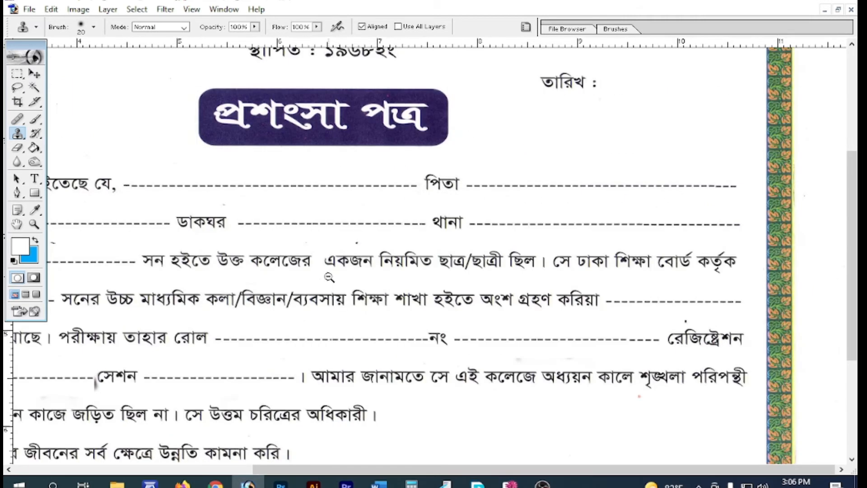
pyautogui.keyDown('alt'); pyautogui.click(313, 319); pyautogui.keyUp('alt')
pyautogui.moveTo(302, 267); pyautogui.dragTo(360, 366)
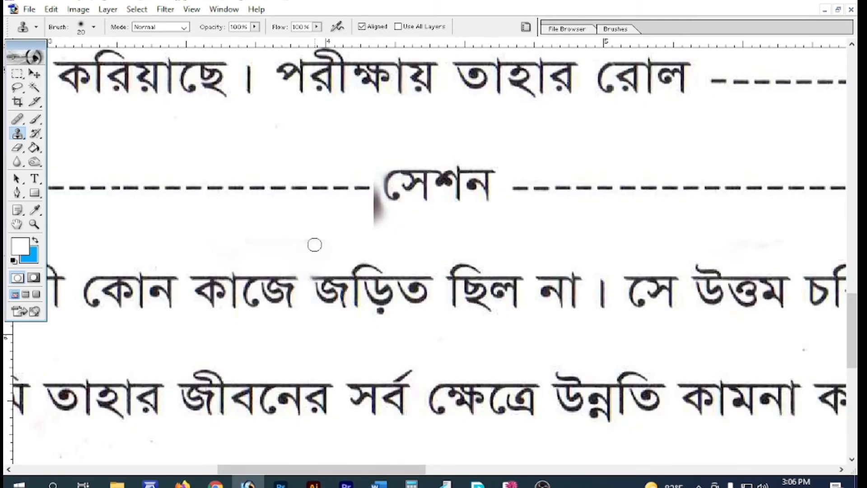
pyautogui.moveTo(374, 227); pyautogui.dragTo(375, 195)
pyautogui.press('[')
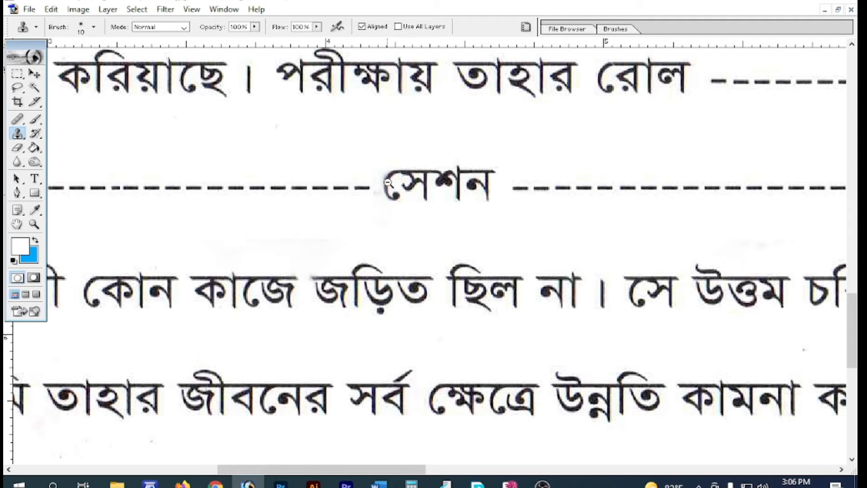
pyautogui.hotkey('ctrl', '-')
pyautogui.hotkey('ctrl', '-')
pyautogui.scroll(5, 343, 240)
# Enlarge the brush to 40 px and clone over the marks and grey streak below 'করা যাইতেছে যে,'
pyautogui.hotkey('ctrl', 'space')
pyautogui.moveTo(288, 196); pyautogui.dragTo(536, 354)
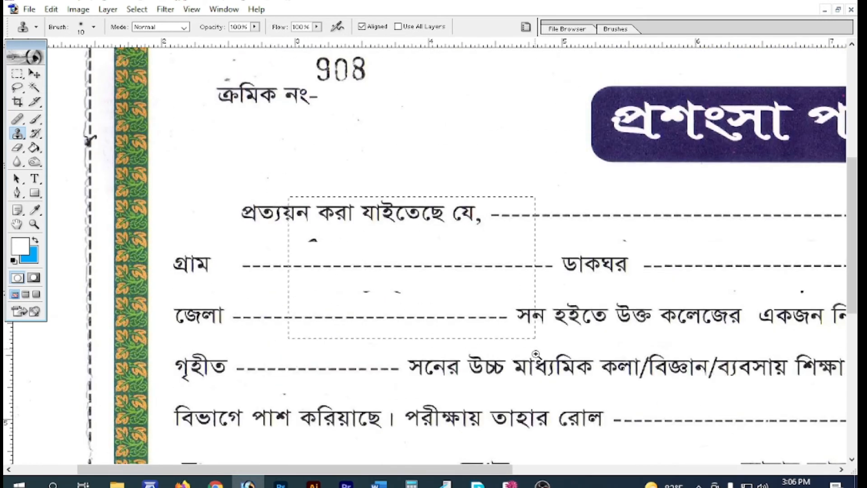
pyautogui.press(']')
pyautogui.press(']')
pyautogui.press(']')
pyautogui.moveTo(397, 303)
pyautogui.mouseDown()
pyautogui.moveTo(307, 300)
pyautogui.moveTo(263, 323)
pyautogui.moveTo(297, 300)
pyautogui.moveTo(332, 299)
pyautogui.moveTo(285, 315)
pyautogui.moveTo(335, 317)
pyautogui.moveTo(326, 305)
pyautogui.moveTo(278, 303)
pyautogui.moveTo(329, 300)
pyautogui.mouseUp()
pyautogui.moveTo(315, 300)
pyautogui.mouseDown()
pyautogui.moveTo(304, 300)
pyautogui.moveTo(377, 300)
pyautogui.moveTo(305, 301)
pyautogui.moveTo(352, 300)
pyautogui.mouseUp()
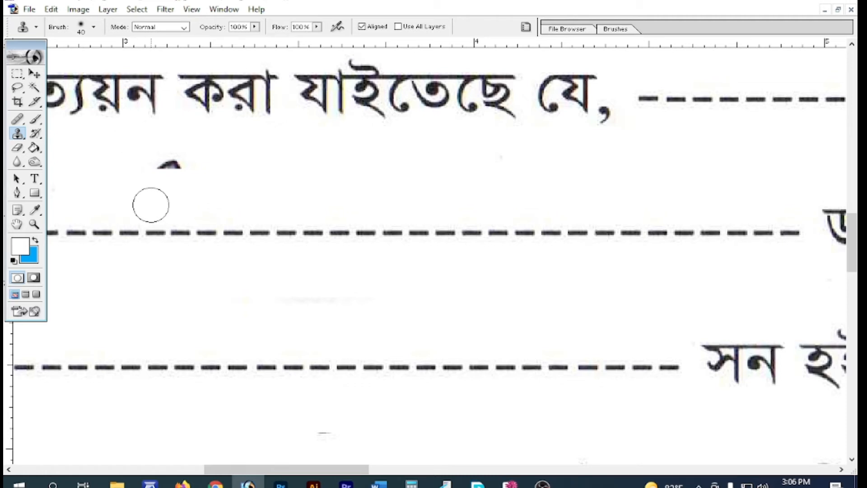
pyautogui.press('v')
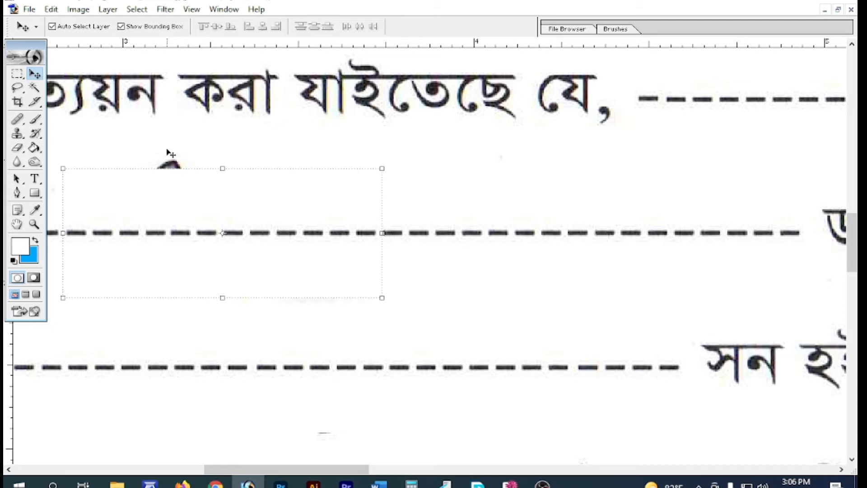
pyautogui.press('s')
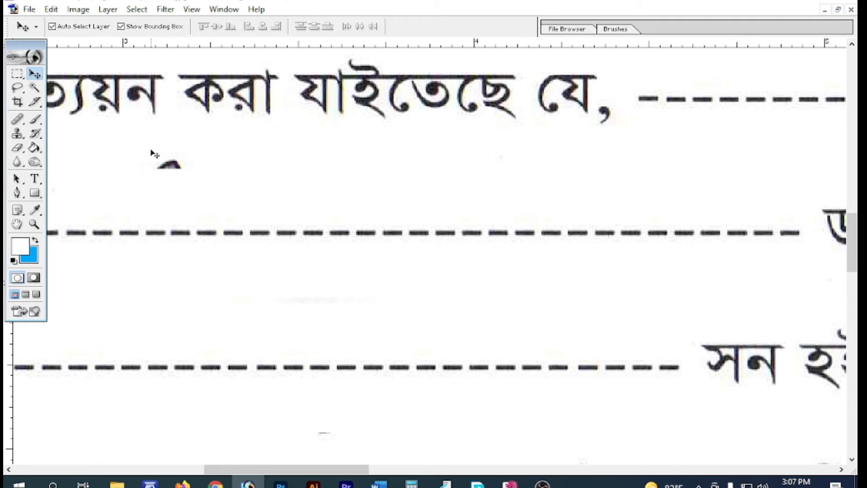
pyautogui.moveTo(200, 154)
pyautogui.mouseDown()
pyautogui.moveTo(171, 153)
pyautogui.moveTo(167, 163)
pyautogui.moveTo(174, 162)
pyautogui.moveTo(151, 153)
pyautogui.mouseUp()
# Zoom out from the blank lines until the whole certificate is visible
pyautogui.keyDown('alt'); pyautogui.click(333, 251); pyautogui.keyUp('alt')
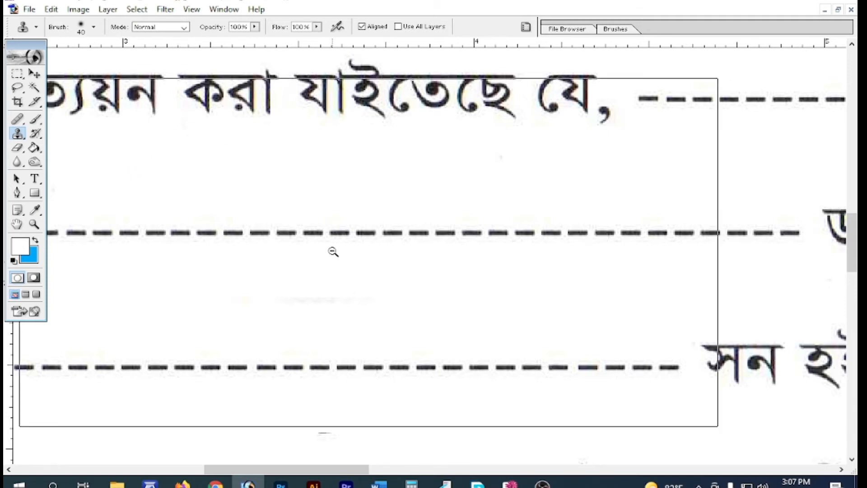
pyautogui.scroll(-10, 539, 271)
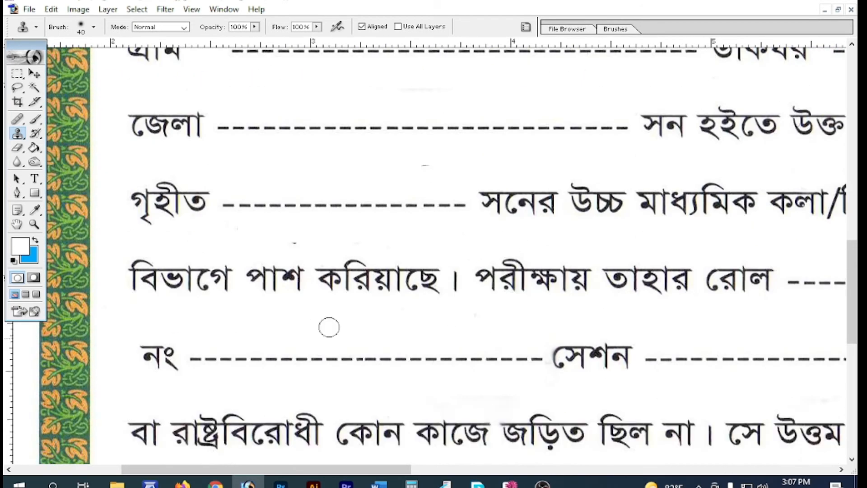
pyautogui.scroll(-1, 496, 275)
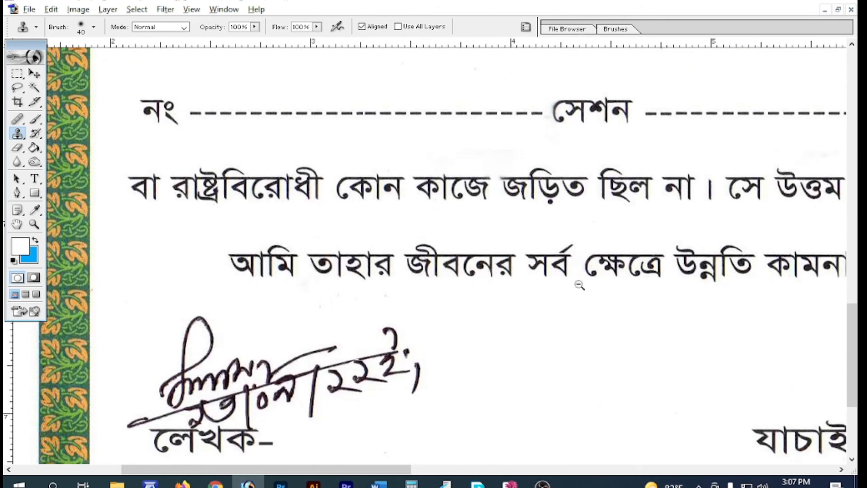
pyautogui.keyDown('alt'); pyautogui.click(560, 316); pyautogui.keyUp('alt')
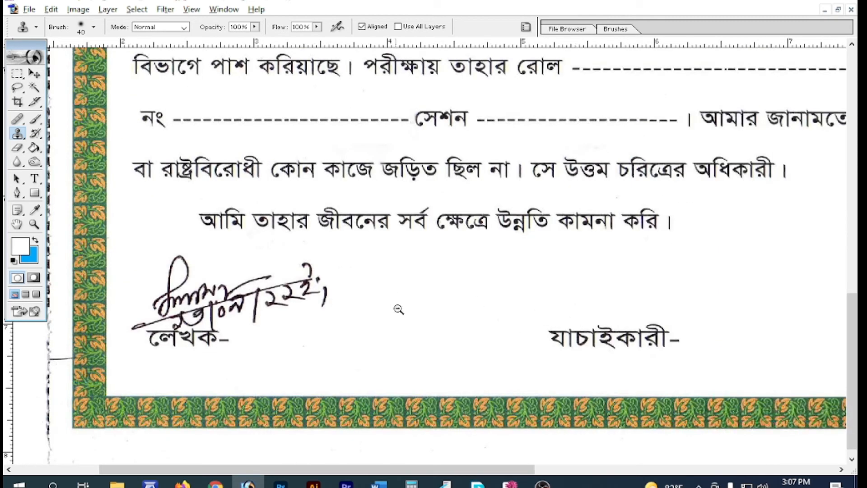
pyautogui.keyDown('alt'); pyautogui.click(530, 295); pyautogui.keyUp('alt')
pyautogui.keyDown('alt'); pyautogui.click(652, 259); pyautogui.keyUp('alt')
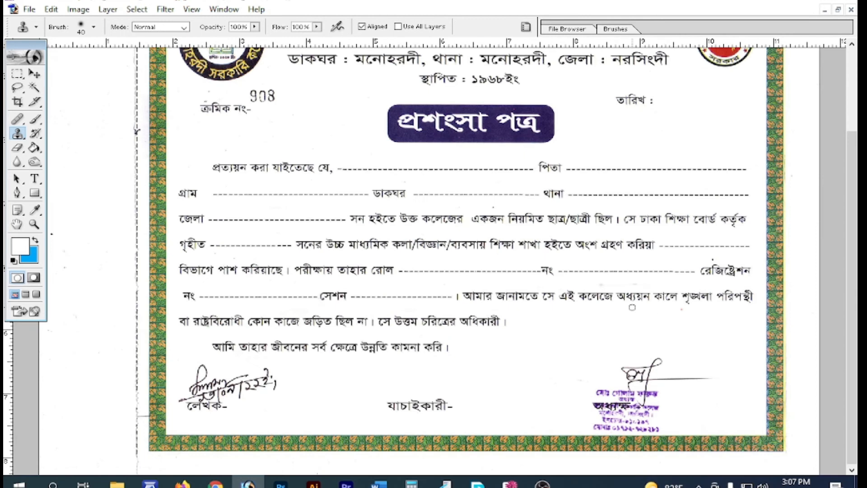
# Show the palettes and select Layer 1 copy 25, then Layer 2, in the Layers stack
pyautogui.hotkey('shift', 'Tab')
pyautogui.scroll(10, 813, 379)
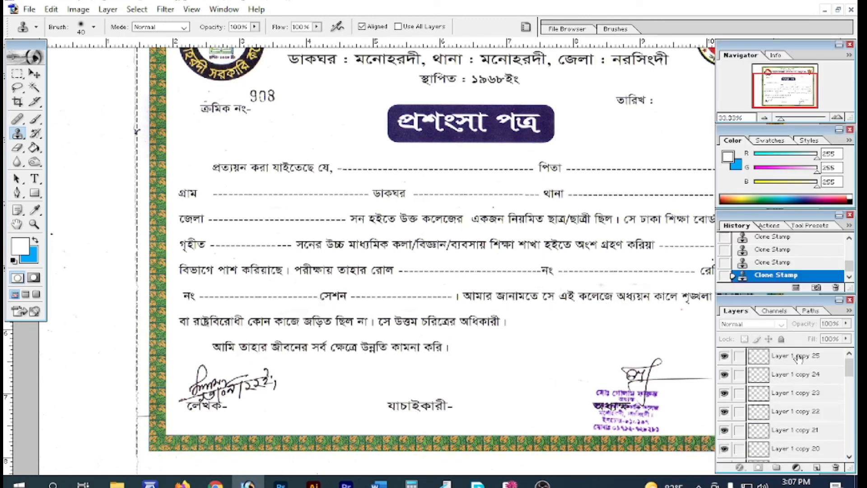
pyautogui.click(799, 357)
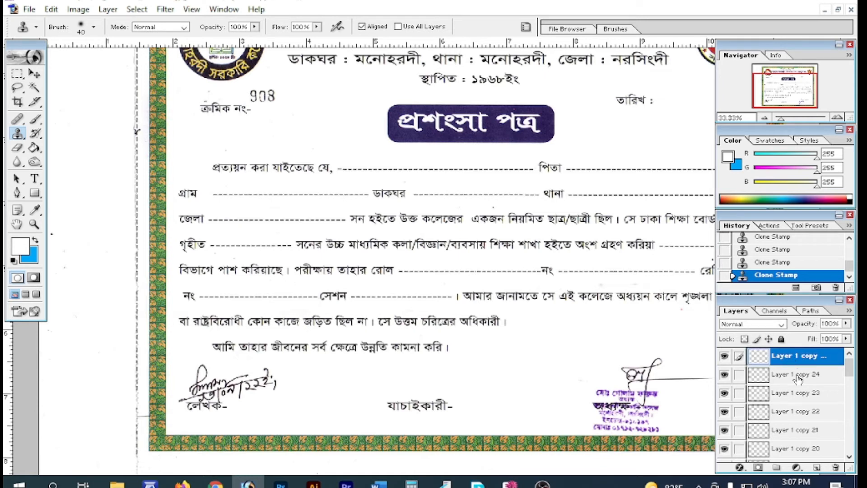
pyautogui.scroll(-10, 800, 394)
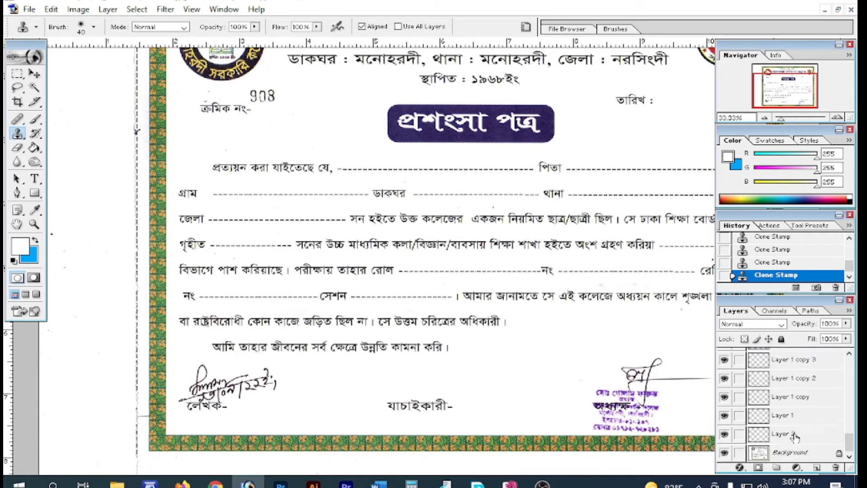
pyautogui.click(794, 436)
pyautogui.scroll(10, 806, 402)
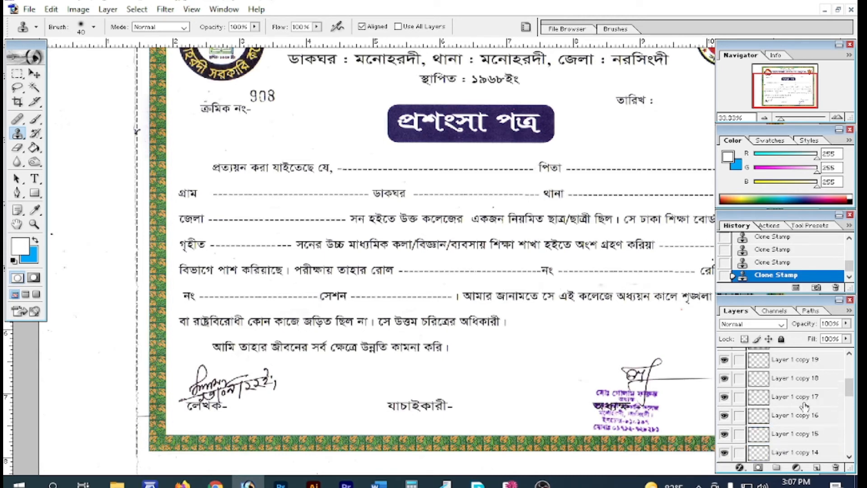
pyautogui.scroll(-9, 806, 366)
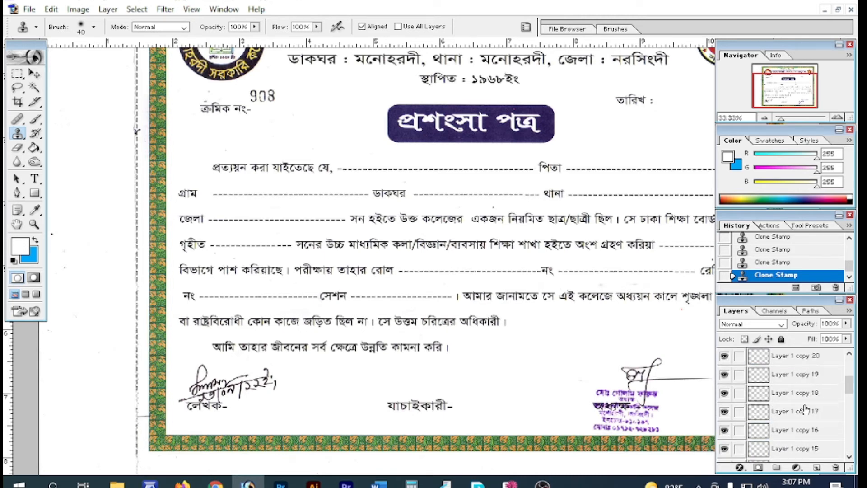
pyautogui.scroll(-2, 803, 414)
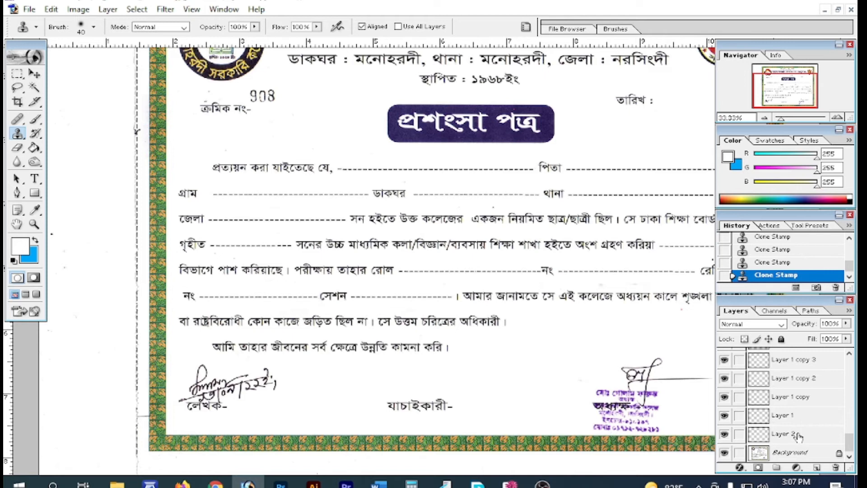
pyautogui.scroll(10, 806, 422)
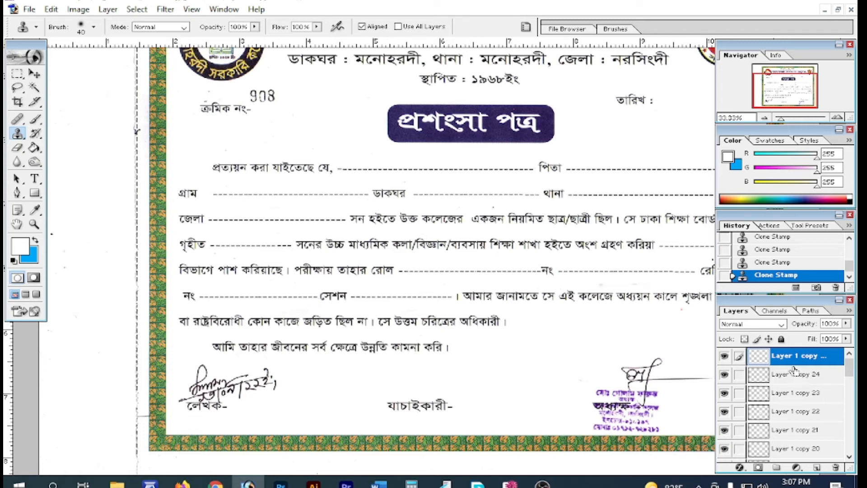
# Merge Down the Layer 1 copies four times into Layer 2 and zoom out to 25%
pyautogui.hotkey('ctrl', 'e')
pyautogui.hotkey('ctrl', 'e')
pyautogui.hotkey('ctrl', 'e')
pyautogui.hotkey('ctrl', 'e')
pyautogui.hotkey('ctrl', 'e')
pyautogui.hotkey('ctrl', 'e')
pyautogui.hotkey('ctrl', 'e')
pyautogui.hotkey('ctrl', 'e')
pyautogui.hotkey('ctrl', 'e')
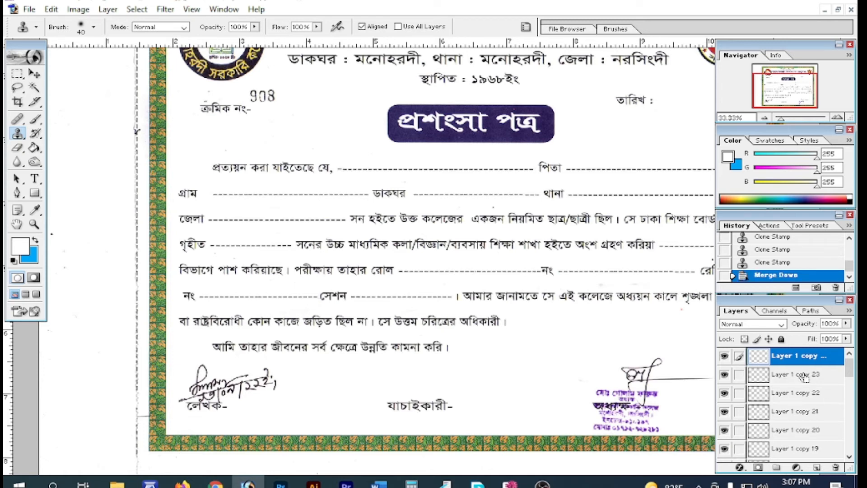
pyautogui.hotkey('ctrl', 'e')
pyautogui.hotkey('ctrl', 'e')
pyautogui.hotkey('ctrl', 'e')
pyautogui.hotkey('ctrl', 'e')
pyautogui.hotkey('ctrl', 'e')
pyautogui.hotkey('ctrl', 'e')
pyautogui.hotkey('ctrl', 'e')
pyautogui.hotkey('ctrl', 'e')
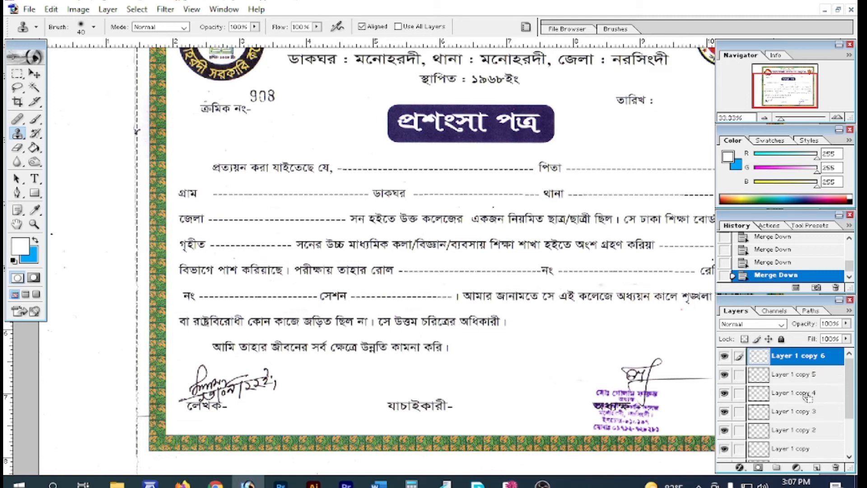
pyautogui.hotkey('ctrl', 'e')
pyautogui.hotkey('ctrl', 'e')
pyautogui.hotkey('ctrl', 'e')
pyautogui.hotkey('ctrl', 'e')
pyautogui.hotkey('ctrl', 'e')
pyautogui.hotkey('ctrl', 'e')
pyautogui.hotkey('ctrl', 'e')
pyautogui.hotkey('ctrl', 'e')
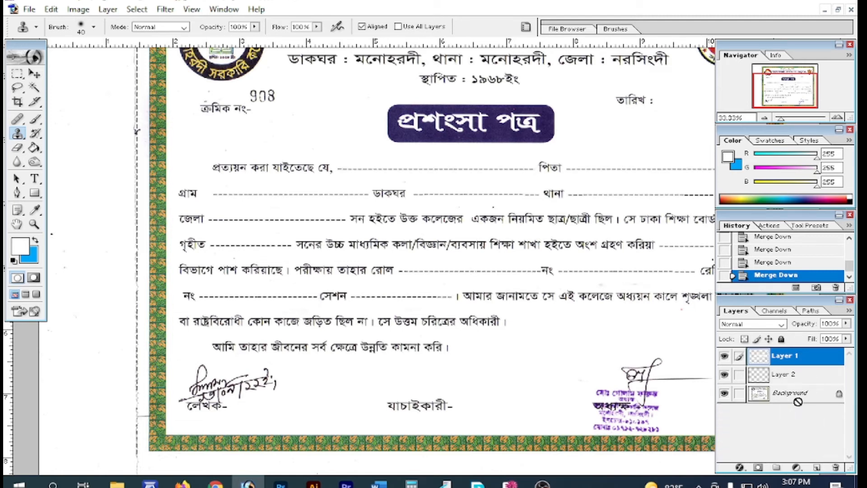
pyautogui.hotkey('ctrl', 'e')
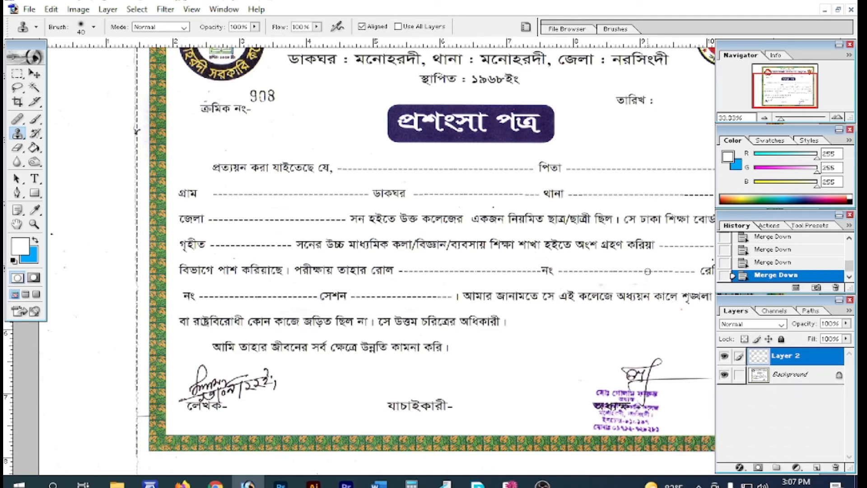
pyautogui.hotkey('ctrl', '-')
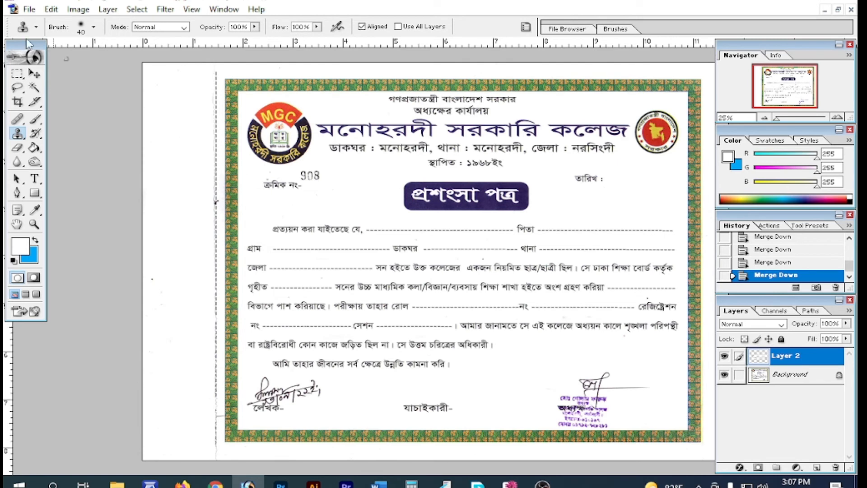
# Toggle Layer 2's visibility off and on to compare the patches with the handwritten entries
pyautogui.click(36, 74)
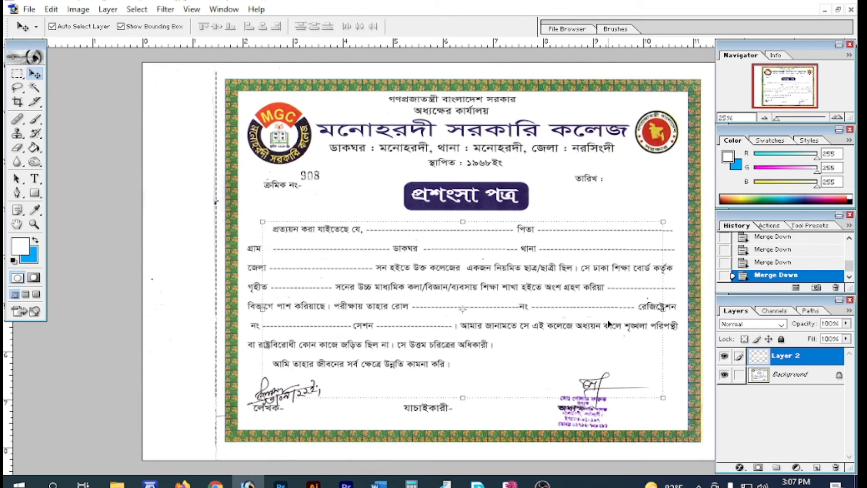
pyautogui.click(724, 357)
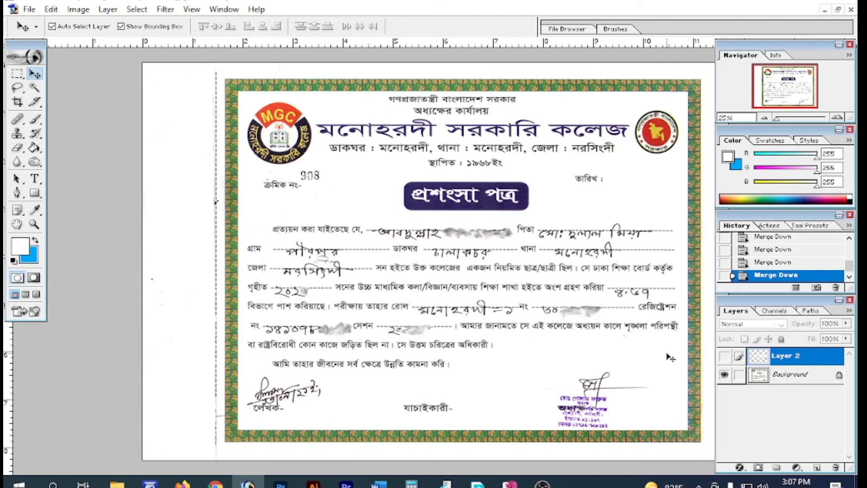
pyautogui.click(724, 356)
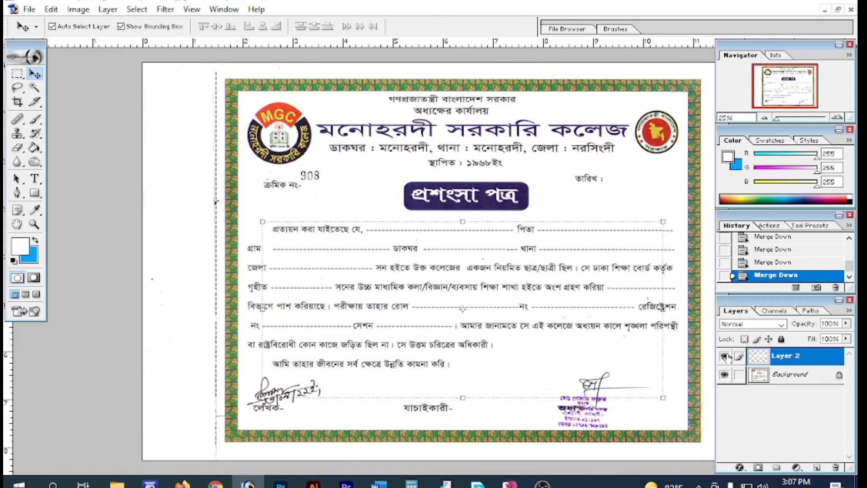
pyautogui.click(724, 356)
pyautogui.click(725, 356)
# Magnify the patched dashed line, then zoom back out to the whole certificate
pyautogui.moveTo(621, 270); pyautogui.dragTo(586, 223)
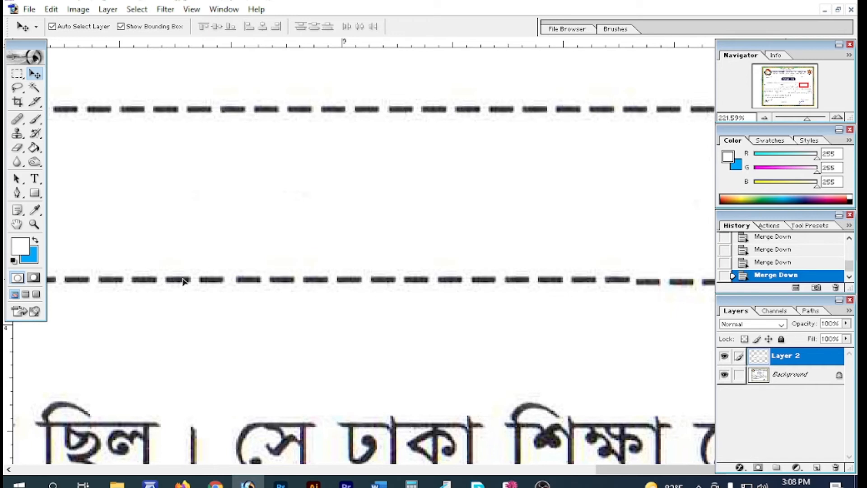
pyautogui.moveTo(625, 280); pyautogui.dragTo(654, 298)
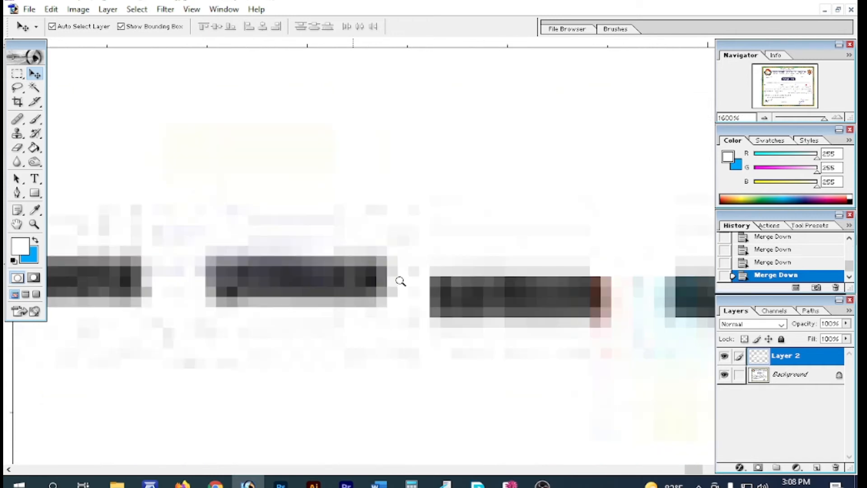
pyautogui.keyDown('alt'); pyautogui.click(409, 289); pyautogui.keyUp('alt')
pyautogui.keyDown('alt'); pyautogui.click(437, 204); pyautogui.keyUp('alt')
pyautogui.keyDown('alt'); pyautogui.click(433, 207); pyautogui.keyUp('alt')
pyautogui.keyDown('alt'); pyautogui.click(433, 209); pyautogui.keyUp('alt')
pyautogui.keyDown('alt'); pyautogui.click(424, 306); pyautogui.keyUp('alt')
pyautogui.keyDown('alt'); pyautogui.click(424, 305); pyautogui.keyUp('alt')
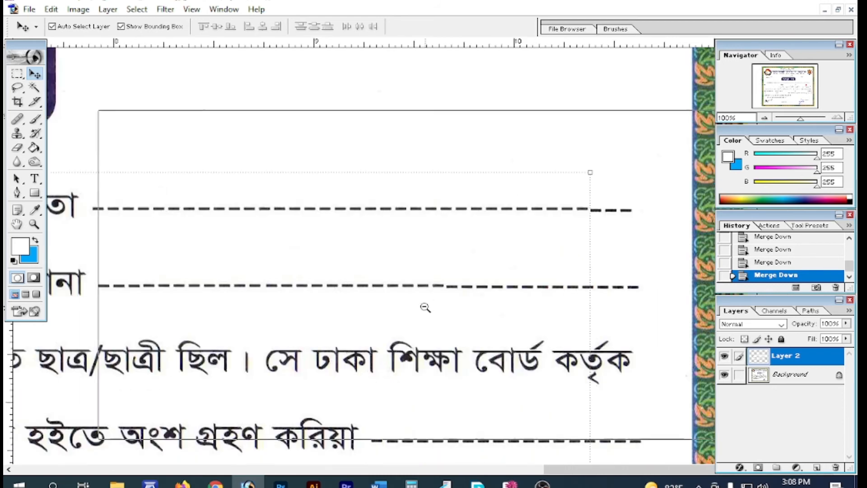
pyautogui.keyDown('alt'); pyautogui.click(368, 310); pyautogui.keyUp('alt')
pyautogui.keyDown('alt'); pyautogui.click(513, 299); pyautogui.keyUp('alt')
pyautogui.keyDown('alt'); pyautogui.click(486, 282); pyautogui.keyUp('alt')
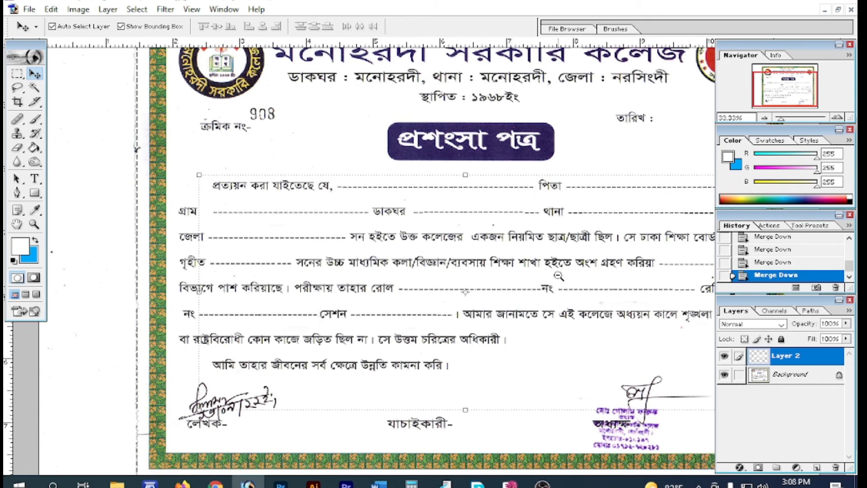
pyautogui.keyDown('alt'); pyautogui.click(559, 276); pyautogui.keyUp('alt')
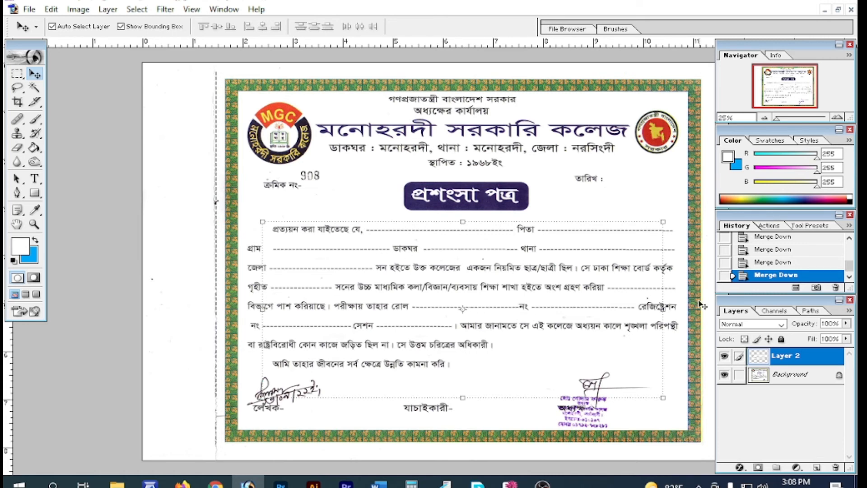
pyautogui.moveTo(782, 358); pyautogui.dragTo(784, 377)
# Merge Layer 2 into the Background and save to the Desktop as 'File Edit' JPEG, quality 12
pyautogui.hotkey('ctrl', 'e')
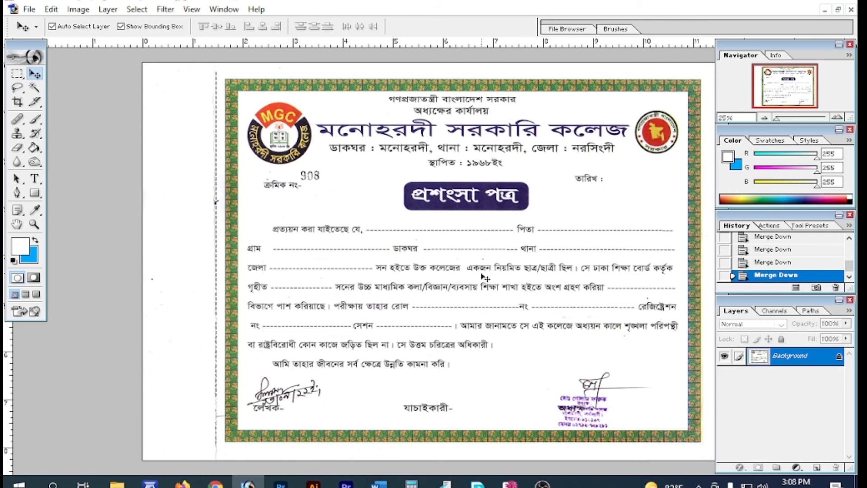
pyautogui.hotkey('ctrl', 'shift', 's')
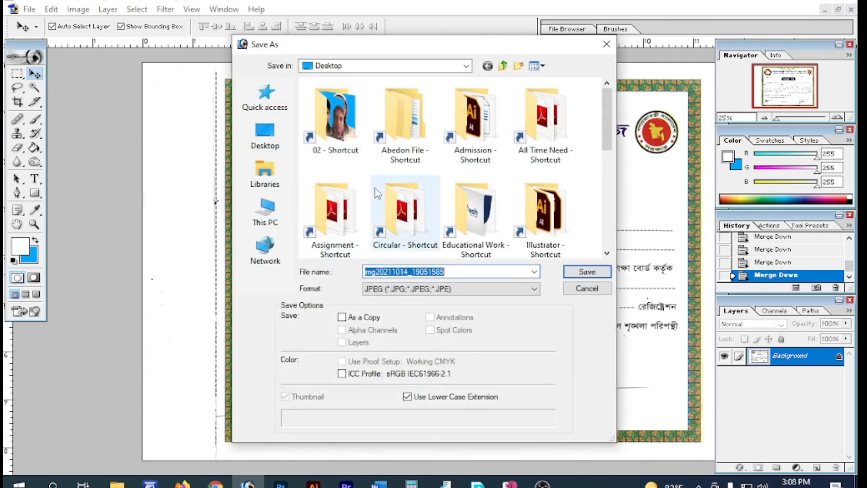
pyautogui.click(275, 147)
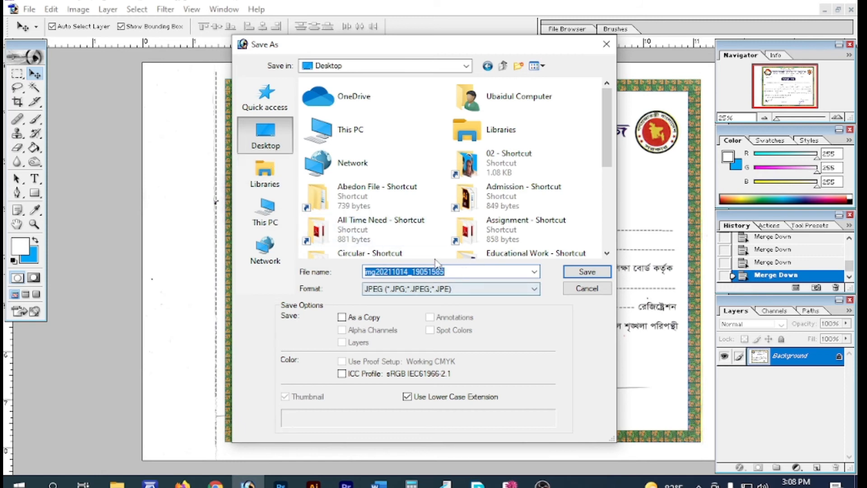
pyautogui.click(449, 272)
pyautogui.doubleClick(433, 271)
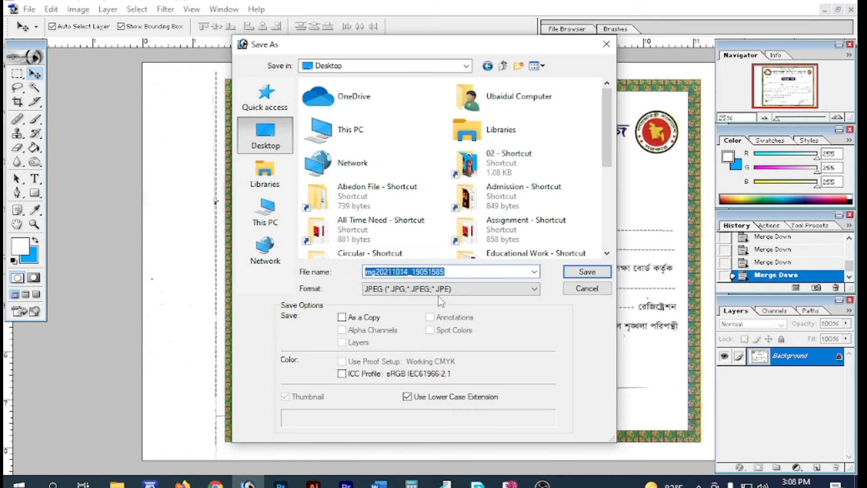
pyautogui.write('File Edit')
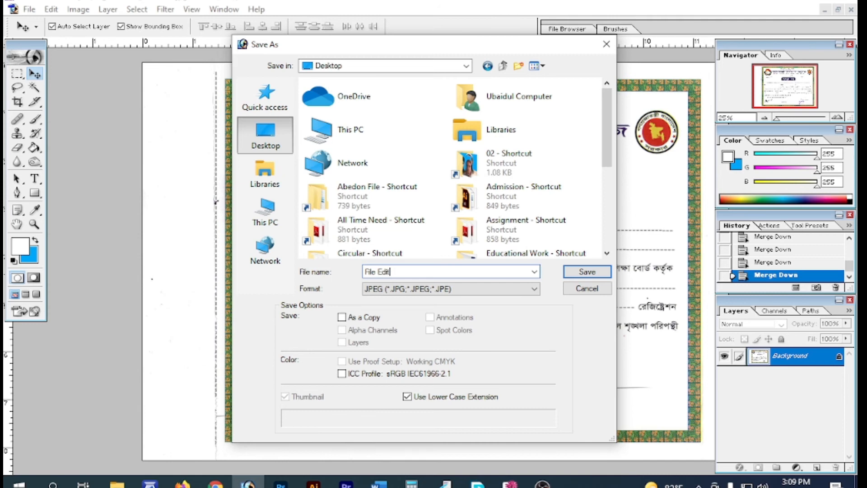
pyautogui.click(576, 274)
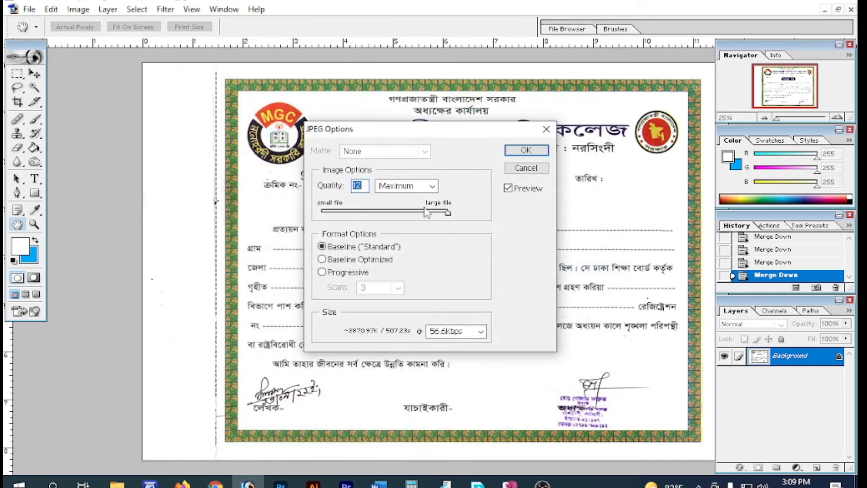
pyautogui.click(448, 212)
pyautogui.click(526, 150)
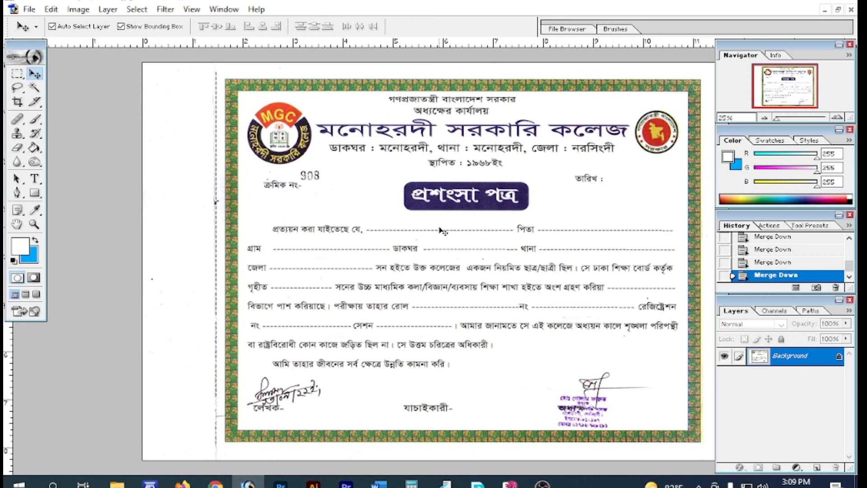
# Magnify serial number 908 and marquee-select its first digit 9
pyautogui.click(470, 248)
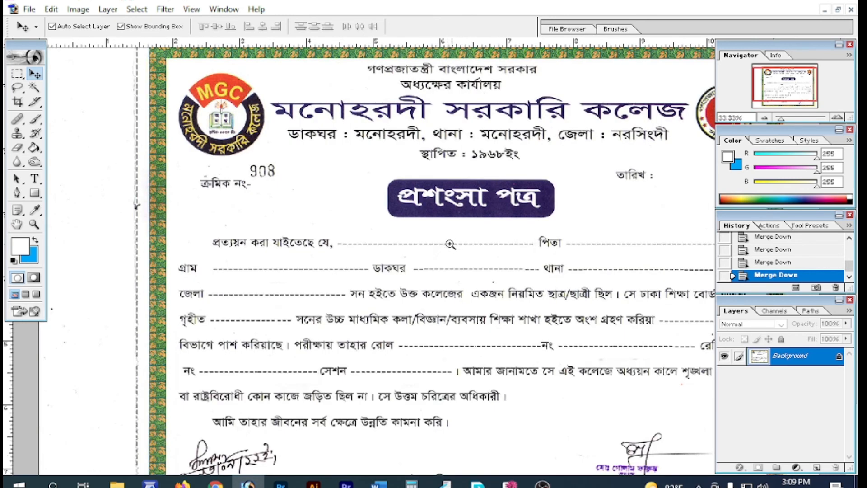
pyautogui.click(436, 264)
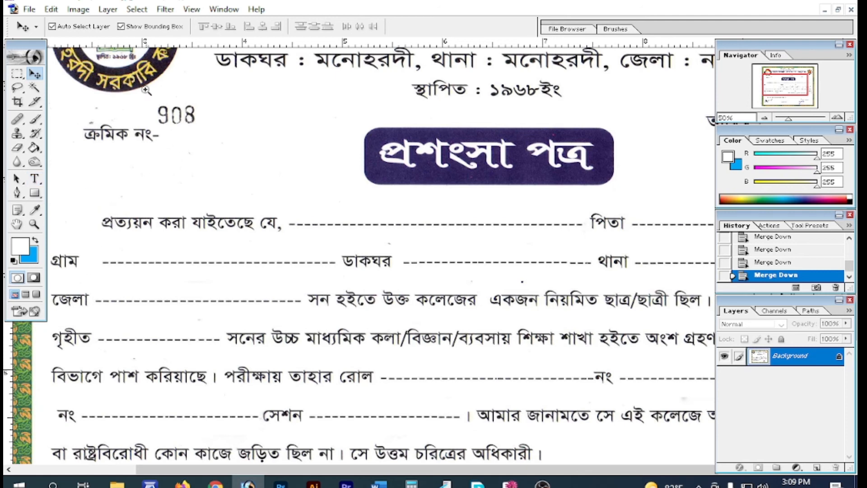
pyautogui.keyDown('ctrl'); pyautogui.moveTo(146, 86); pyautogui.dragTo(249, 167); pyautogui.keyUp('ctrl')
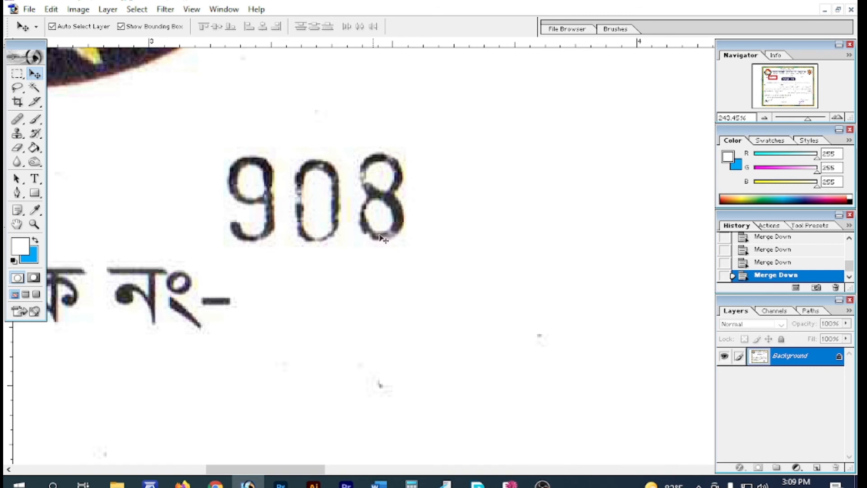
pyautogui.click(17, 74)
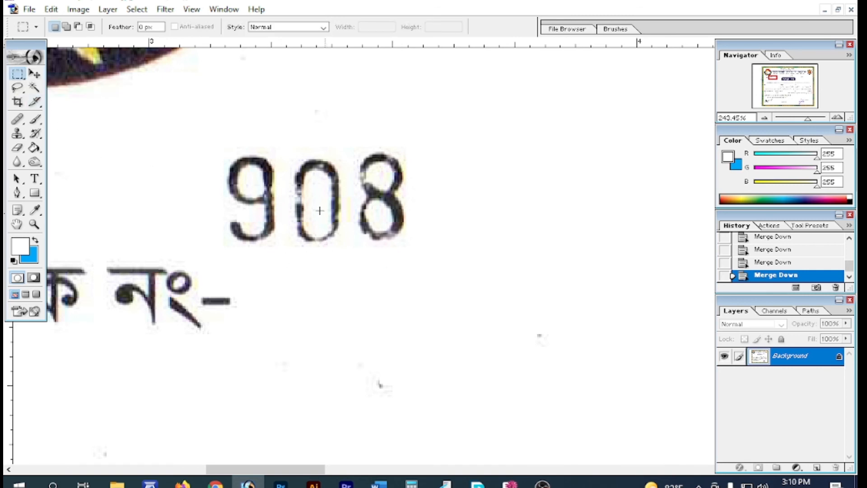
pyautogui.moveTo(220, 146); pyautogui.dragTo(280, 255)
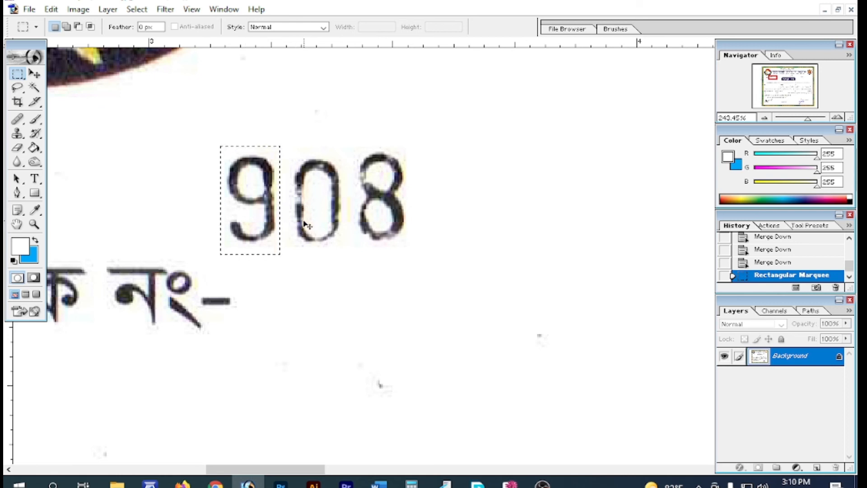
# Paste a copy of the 9 over the 0 to read 998 and merge it down
pyautogui.hotkey('ctrl', 'c')
pyautogui.hotkey('ctrl', 'v')
pyautogui.press('v')
pyautogui.moveTo(275, 217); pyautogui.dragTo(327, 221)
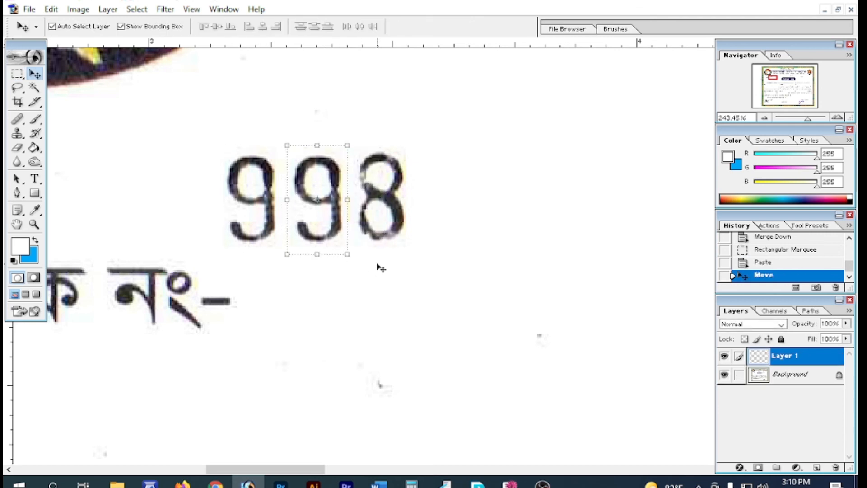
pyautogui.hotkey('ctrl', 'e')
pyautogui.hotkey('ctrl', '-')
pyautogui.hotkey('ctrl', '-')
pyautogui.hotkey('ctrl', '-')
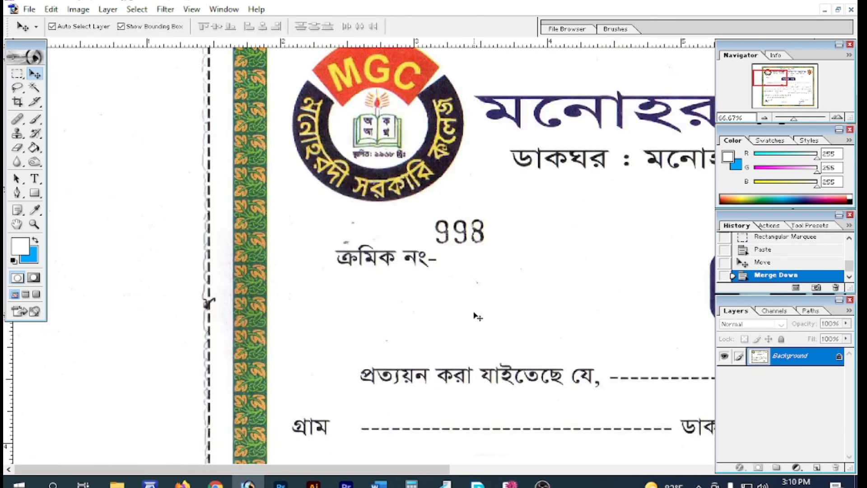
pyautogui.keyDown('ctrl'); pyautogui.keyDown('alt'); pyautogui.click(564, 326); pyautogui.keyUp('alt'); pyautogui.keyUp('ctrl')
pyautogui.keyDown('ctrl'); pyautogui.keyDown('alt'); pyautogui.click(560, 323); pyautogui.keyUp('alt'); pyautogui.keyUp('ctrl')
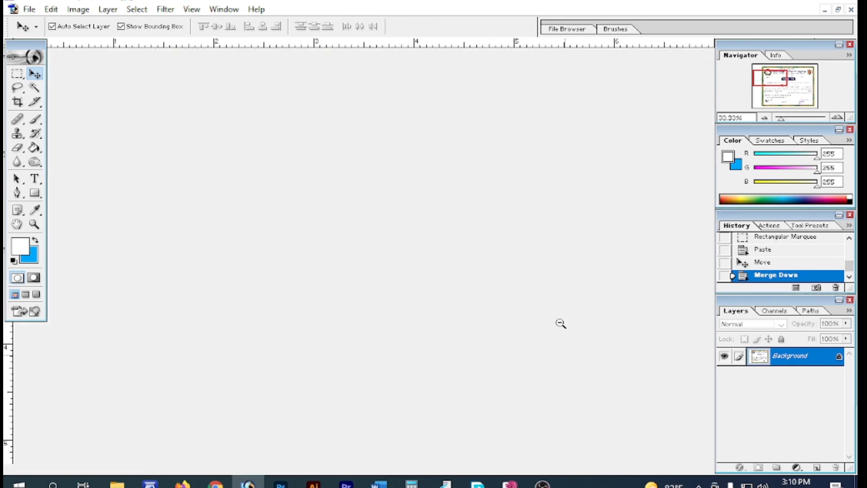
pyautogui.keyDown('ctrl'); pyautogui.keyDown('alt'); pyautogui.click(560, 322); pyautogui.keyUp('alt'); pyautogui.keyUp('ctrl')
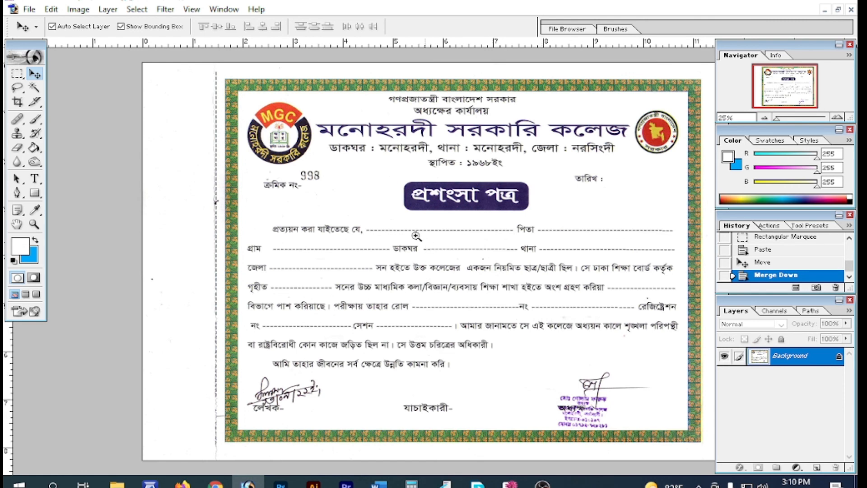
pyautogui.moveTo(354, 187); pyautogui.dragTo(605, 344)
pyautogui.click(35, 179)
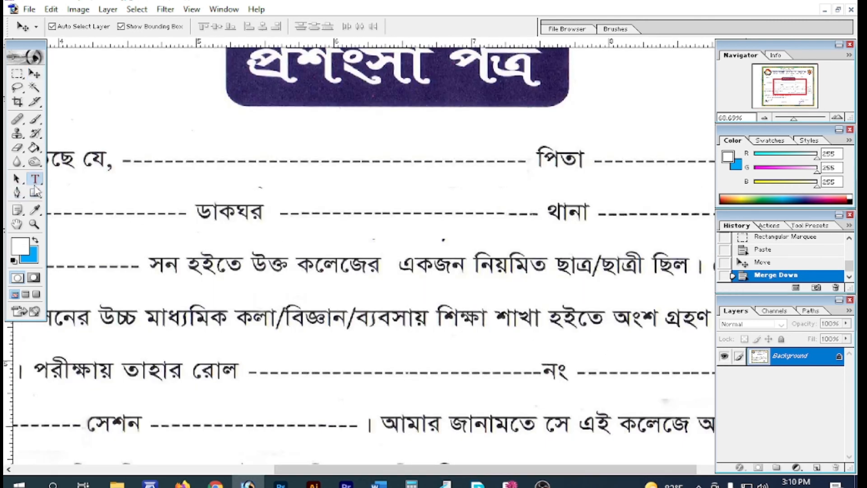
pyautogui.click(131, 155)
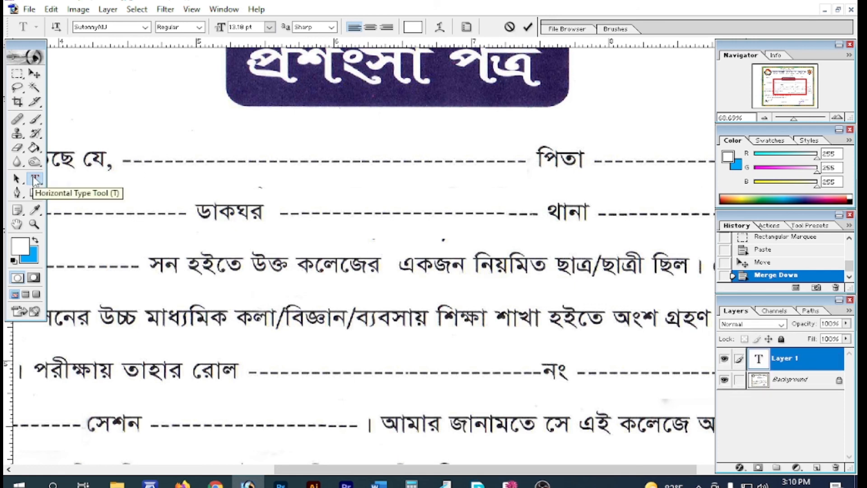
pyautogui.click(412, 28)
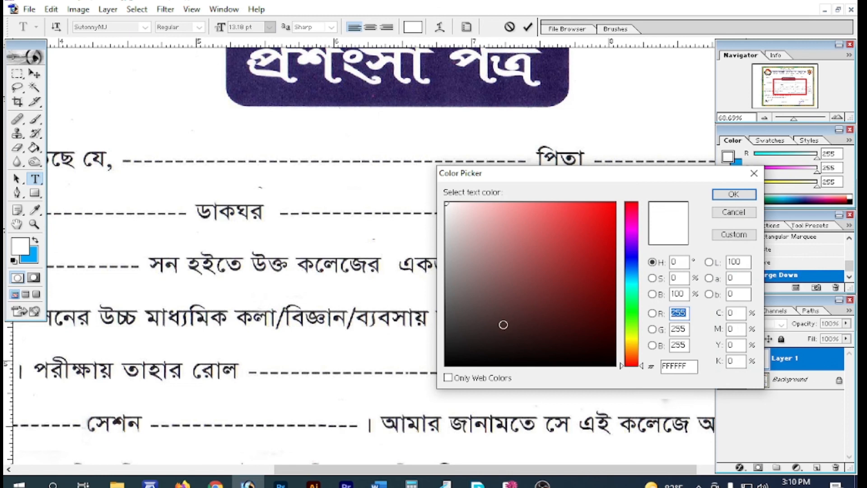
pyautogui.click(446, 364)
pyautogui.click(721, 198)
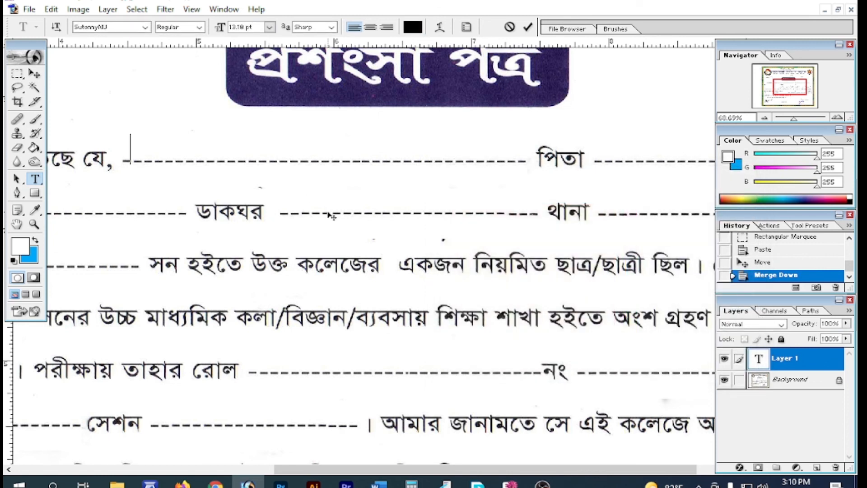
pyautogui.click(35, 73)
pyautogui.moveTo(181, 155); pyautogui.dragTo(662, 156)
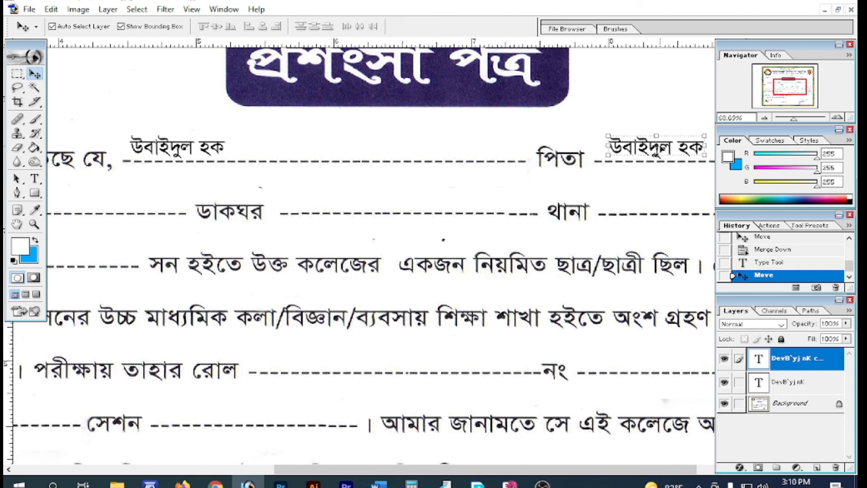
pyautogui.keyDown('alt'); pyautogui.click(481, 253); pyautogui.keyUp('alt')
pyautogui.keyDown('alt'); pyautogui.click(482, 252); pyautogui.keyUp('alt')
pyautogui.keyDown('alt'); pyautogui.click(492, 250); pyautogui.keyUp('alt')
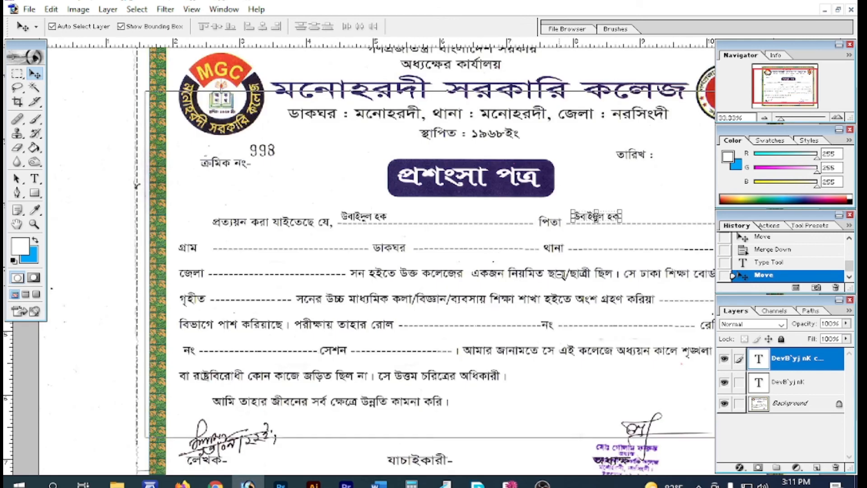
pyautogui.keyDown('alt'); pyautogui.click(560, 271); pyautogui.keyUp('alt')
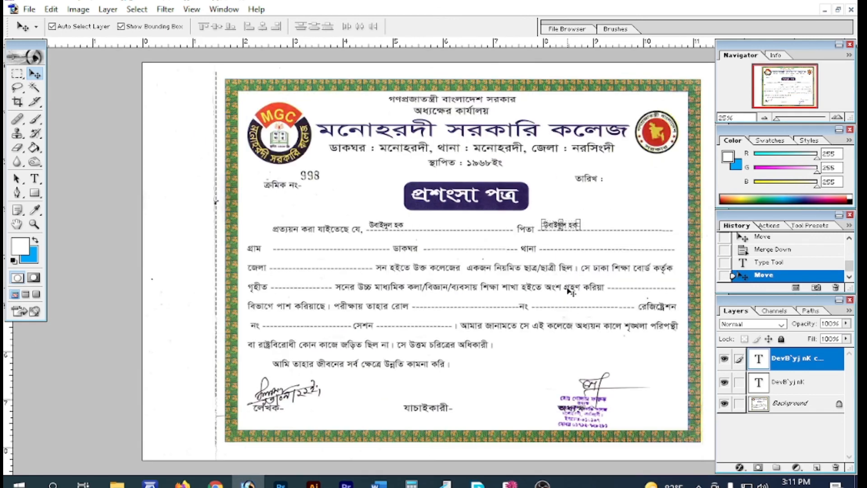
pyautogui.click(836, 468)
pyautogui.press('Return')
pyautogui.click(836, 467)
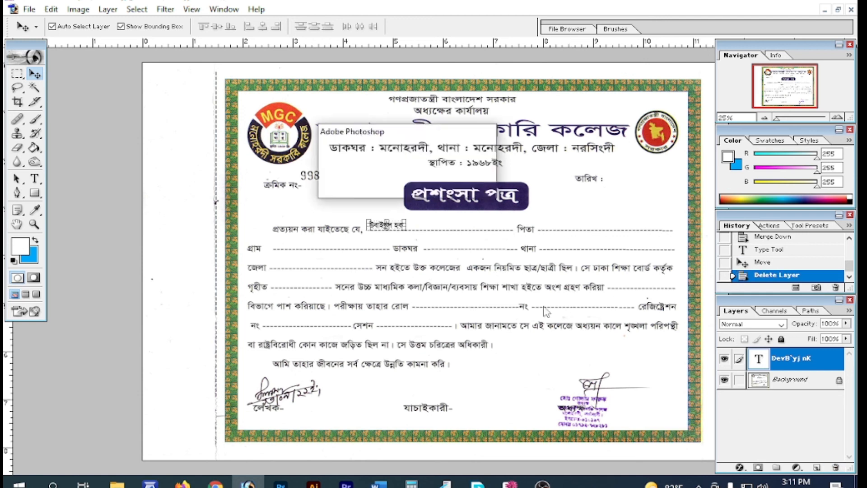
pyautogui.press('Return')
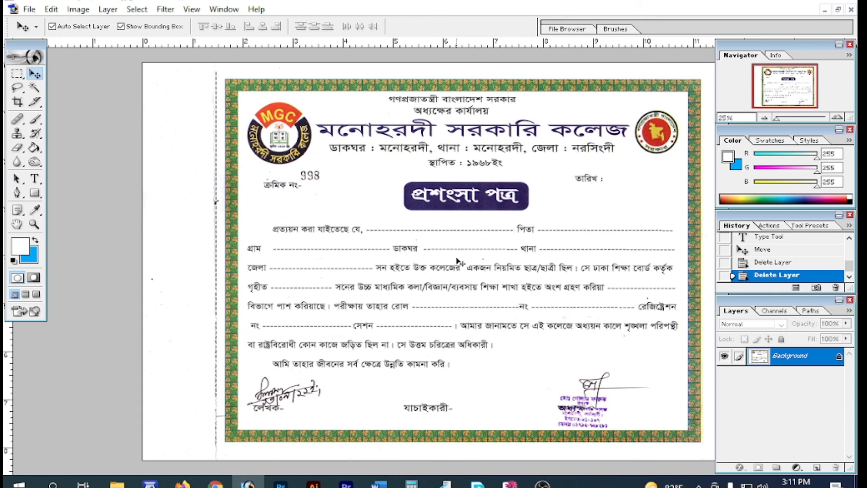